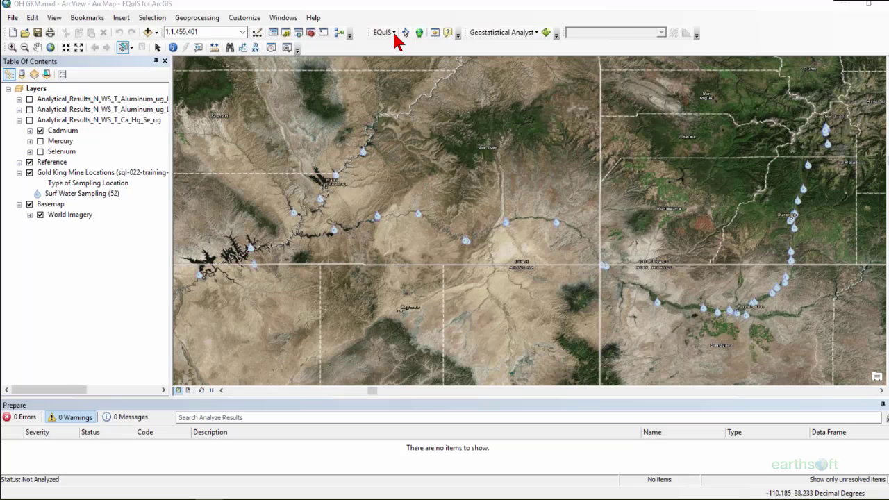
{"action": "left_click", "coordinate": [394, 33]}
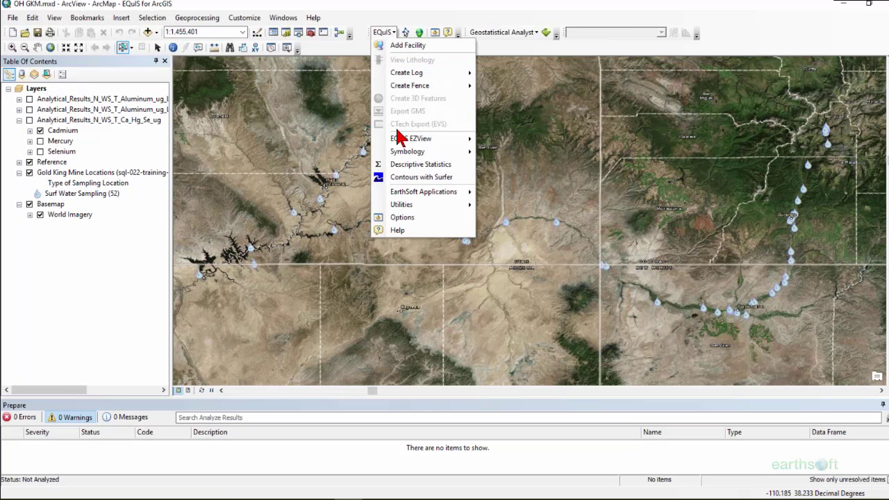
{"action": "mouse_move", "coordinate": [401, 140]}
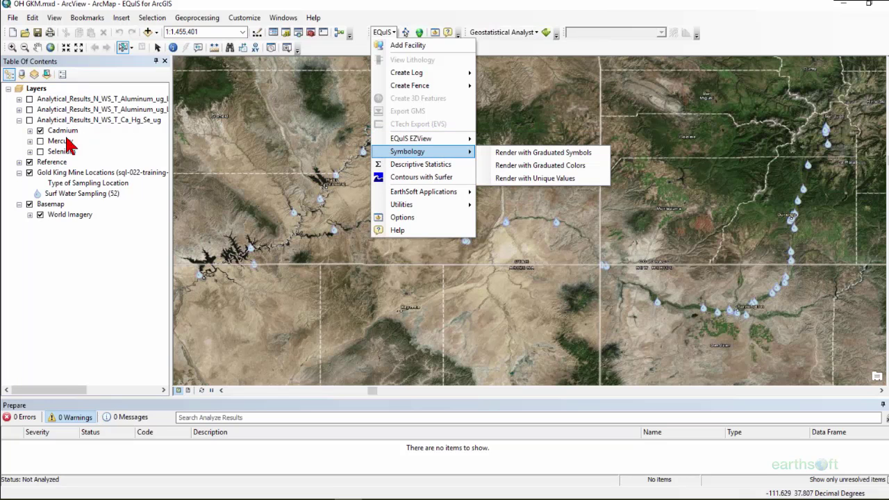
{"action": "left_click", "coordinate": [52, 178]}
{"action": "left_click", "coordinate": [56, 173]}
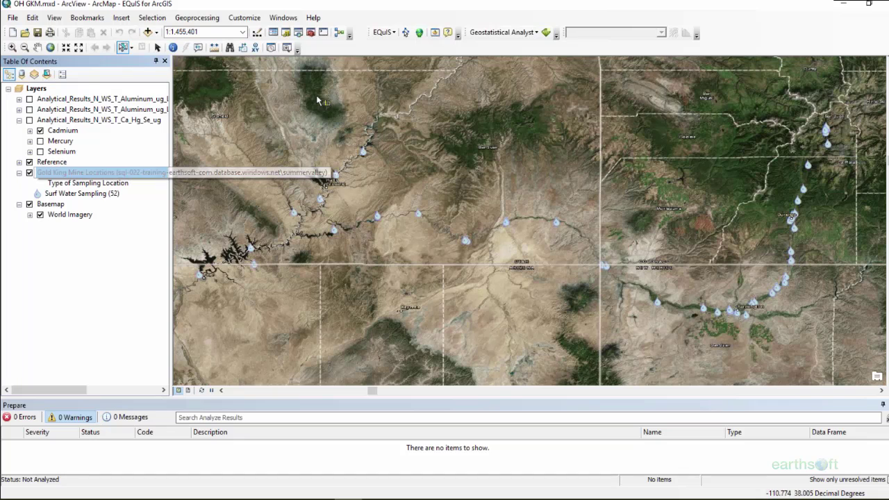
Add the Gold King Mine (GKM) facility from the North America folder of the Summer Valley connection and hide its locations layer
{"action": "left_click", "coordinate": [394, 34]}
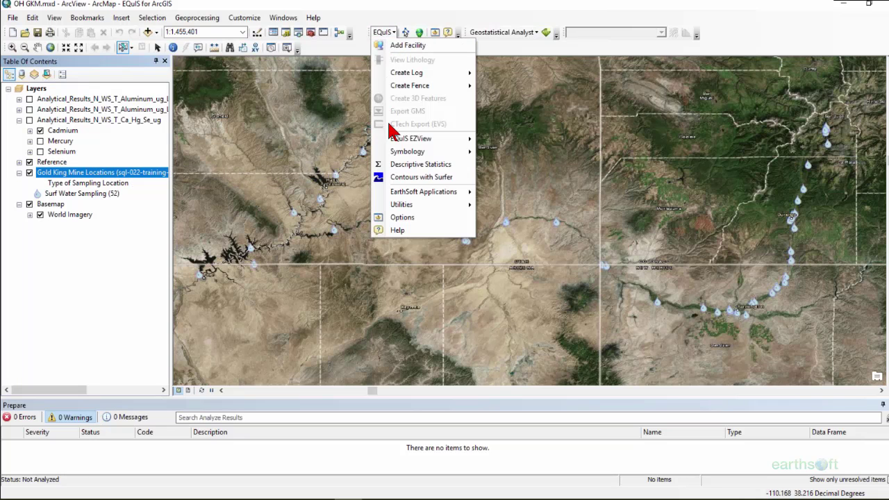
{"action": "left_click", "coordinate": [403, 48]}
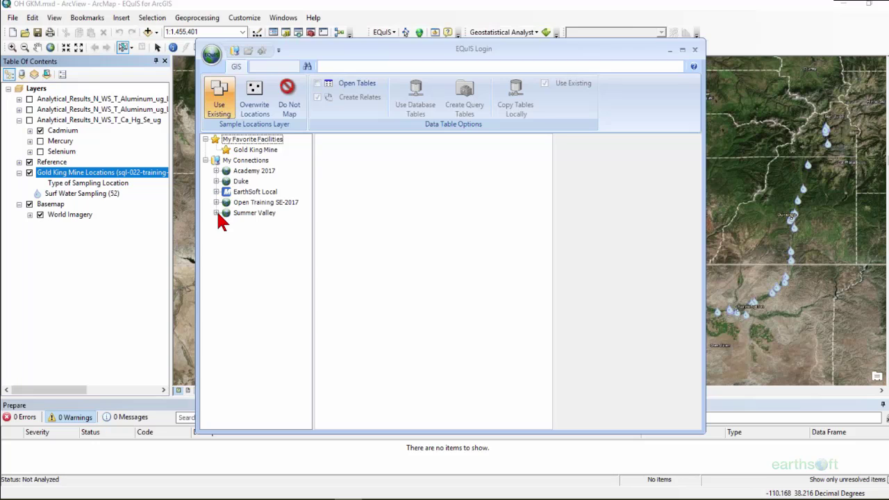
{"action": "left_click", "coordinate": [217, 213]}
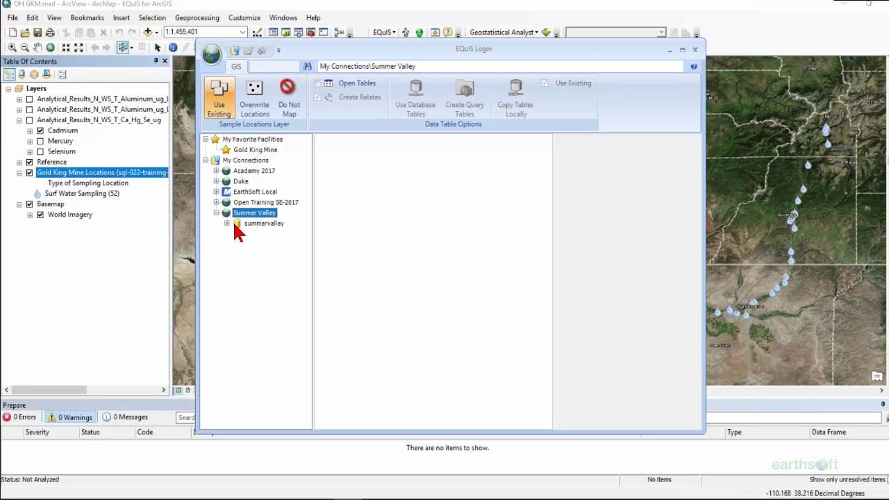
{"action": "left_click", "coordinate": [247, 223]}
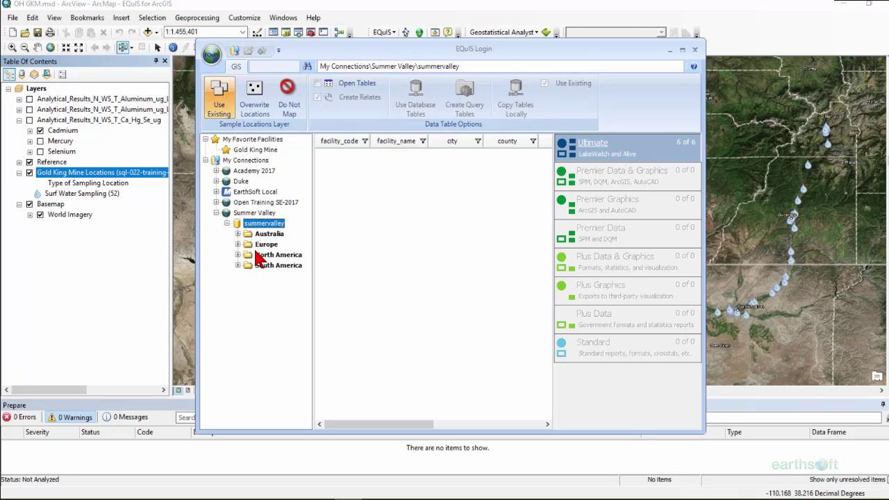
{"action": "left_click", "coordinate": [261, 255]}
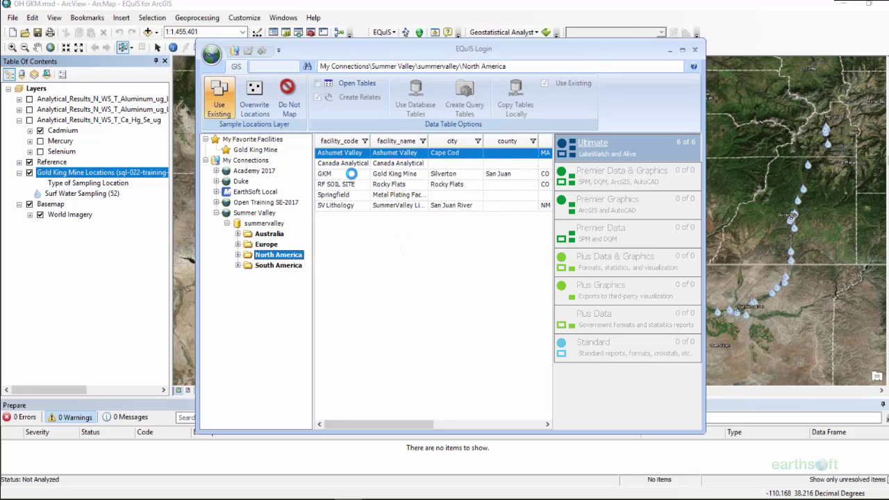
{"action": "left_click", "coordinate": [353, 175]}
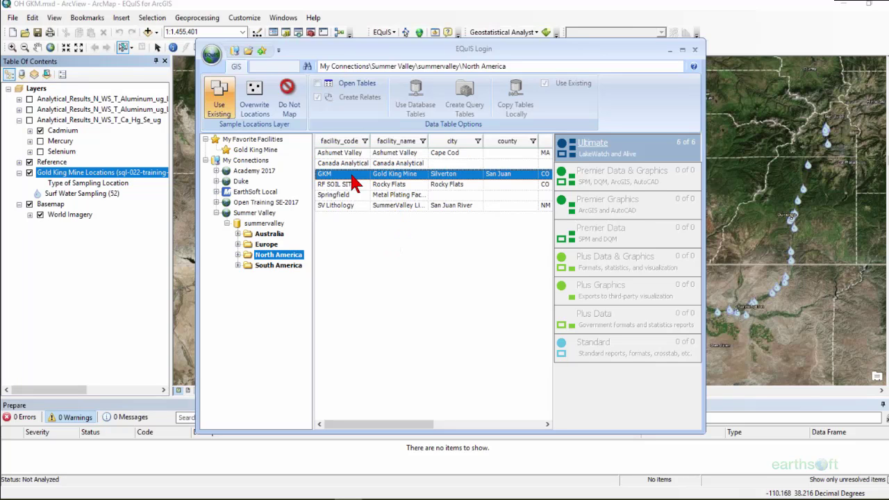
{"action": "double_click", "coordinate": [350, 175]}
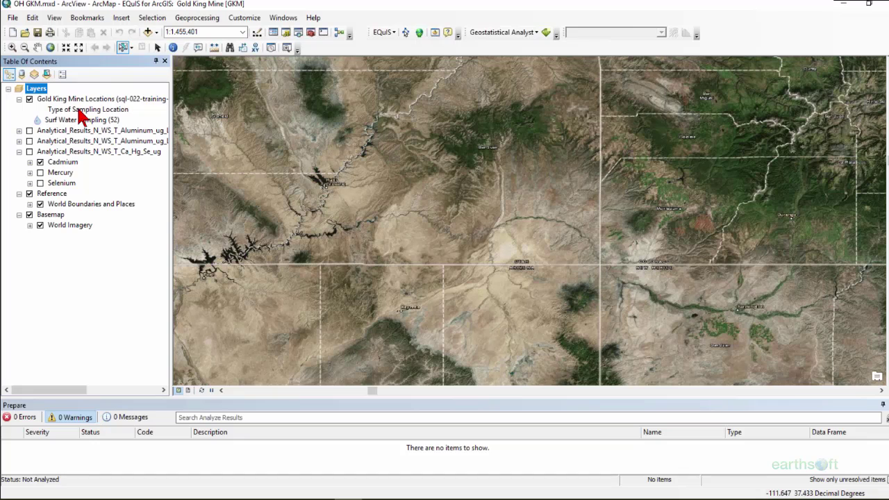
{"action": "left_click", "coordinate": [16, 99]}
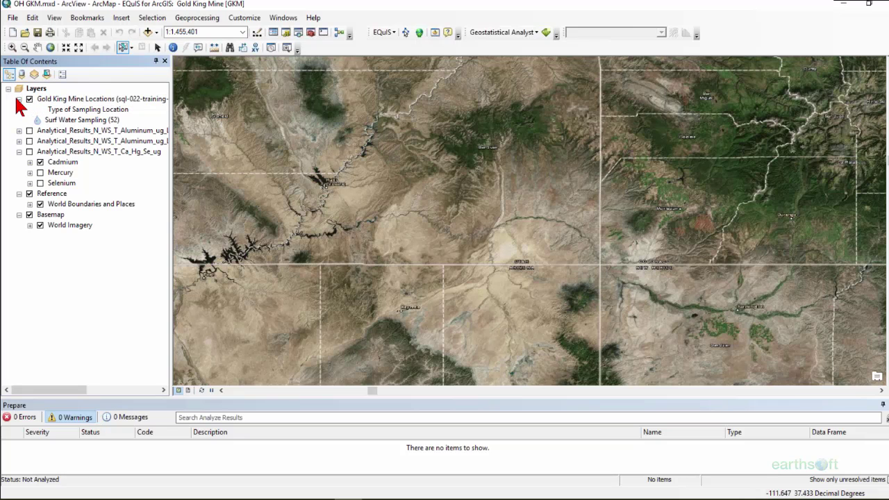
{"action": "left_click", "coordinate": [29, 99]}
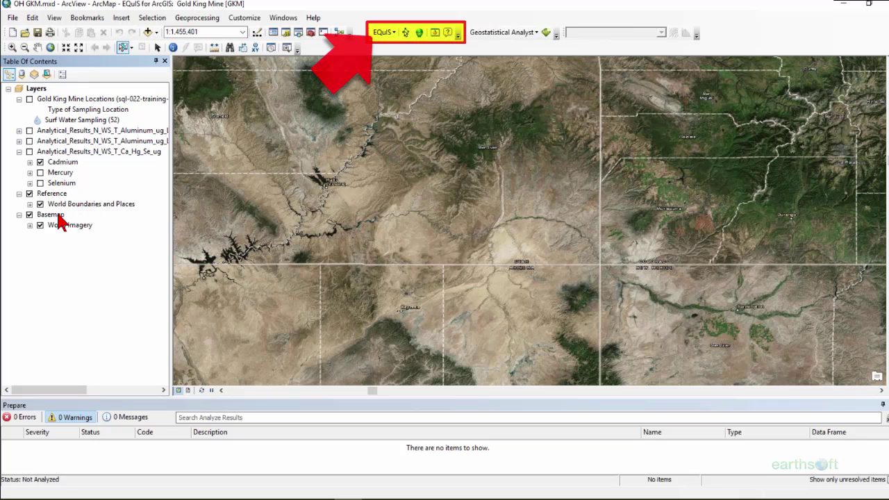
Open the EQuIS EZView Analytical Results query and bring its window fully into view
{"action": "left_click", "coordinate": [393, 36]}
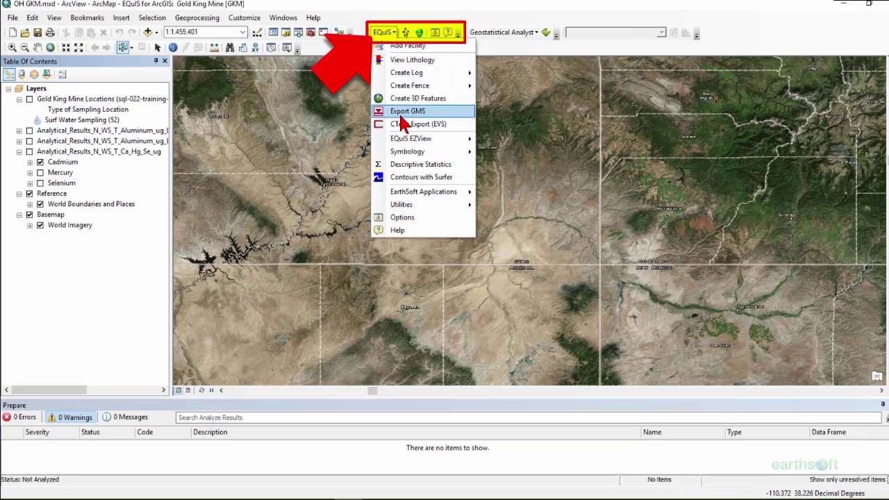
{"action": "mouse_move", "coordinate": [405, 142]}
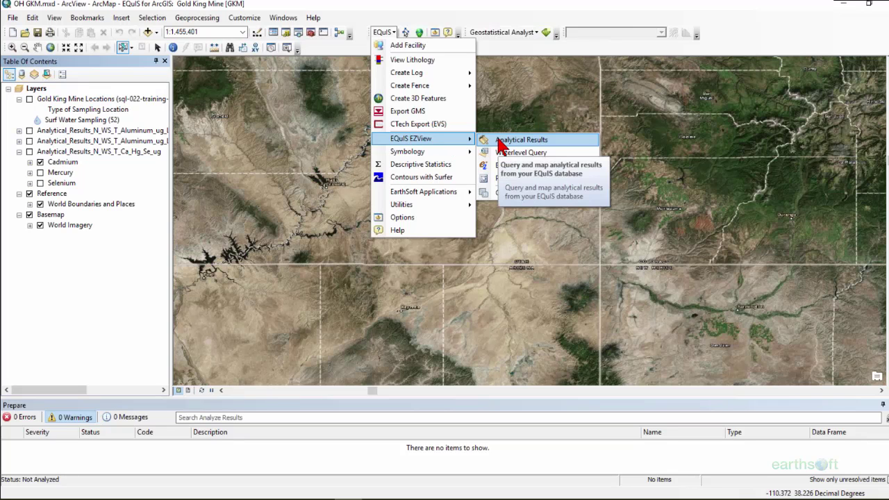
{"action": "left_click", "coordinate": [521, 139]}
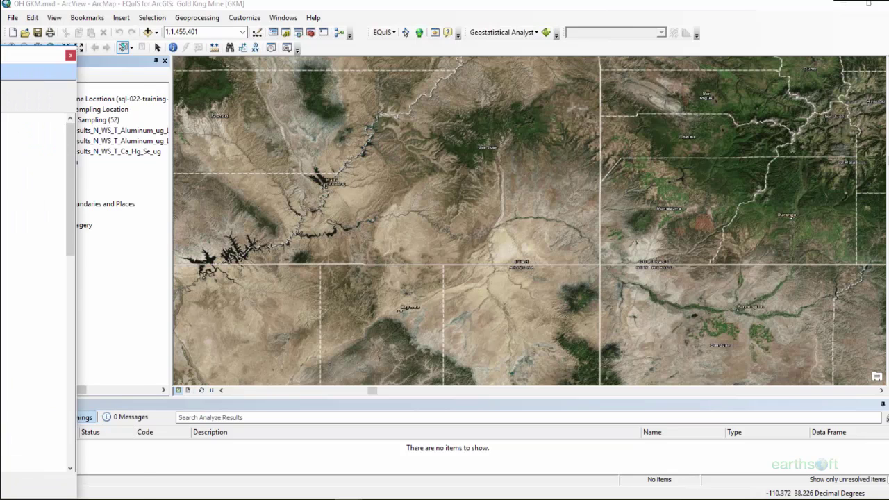
{"action": "left_click_drag", "start_coordinate": [201, 47], "coordinate": [452, 17]}
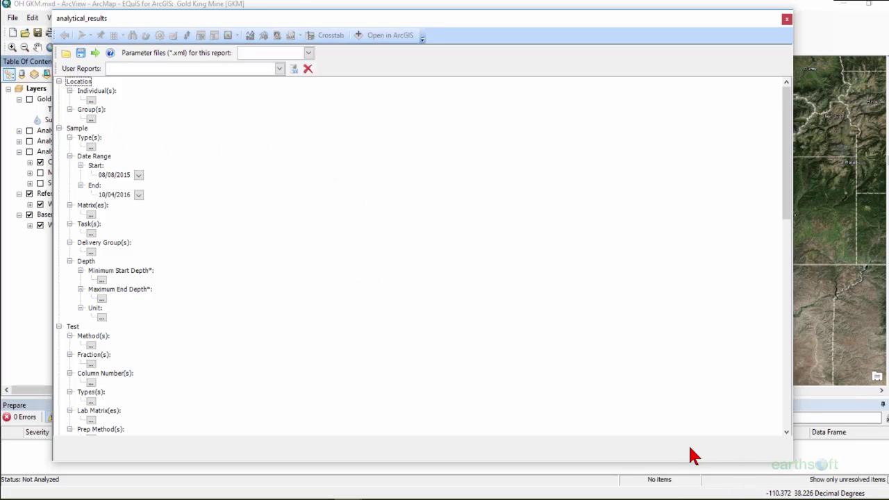
Review the location filter choices and restrict the sample type to N (Normal Field Sample)
{"action": "left_click", "coordinate": [91, 119]}
{"action": "left_click", "coordinate": [91, 100]}
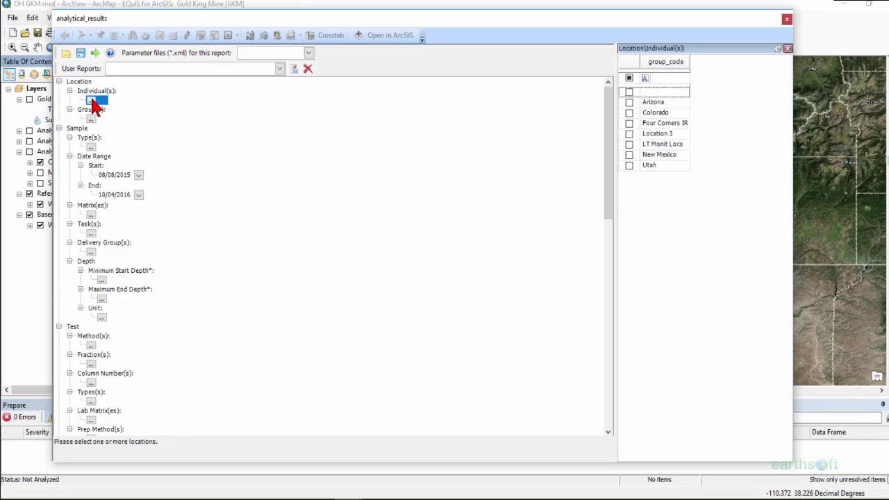
{"action": "left_click", "coordinate": [94, 147]}
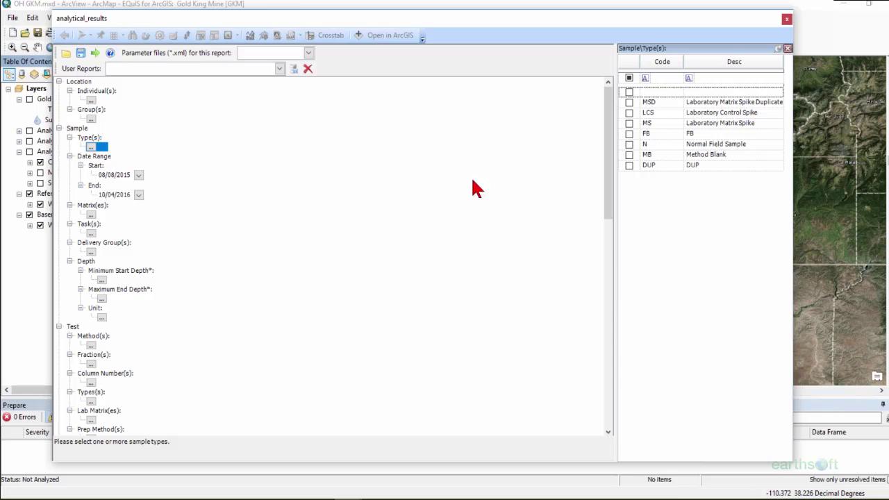
{"action": "left_click", "coordinate": [629, 144]}
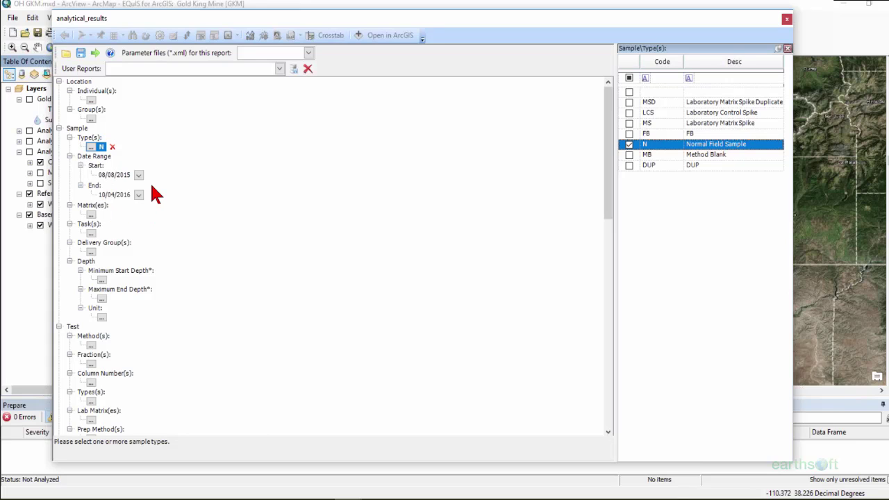
Limit the query to the WS (Surface Water) sample matrix and the T test fraction
{"action": "left_click", "coordinate": [91, 214]}
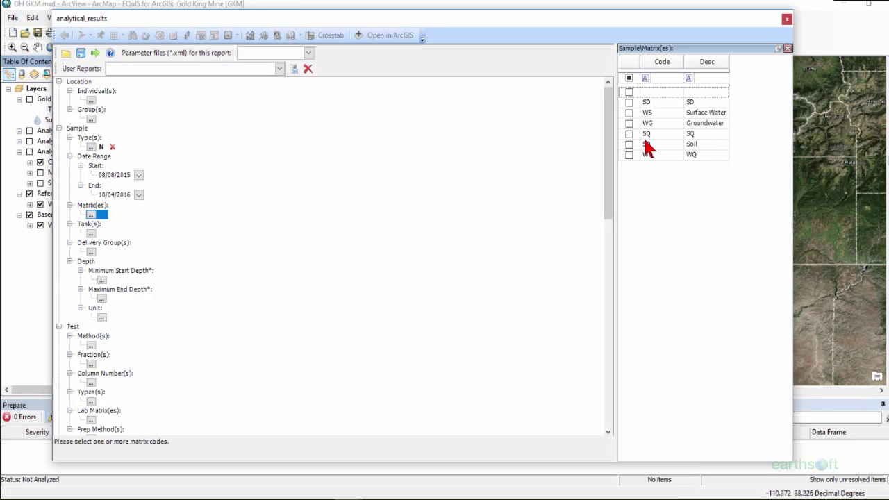
{"action": "left_click", "coordinate": [632, 114]}
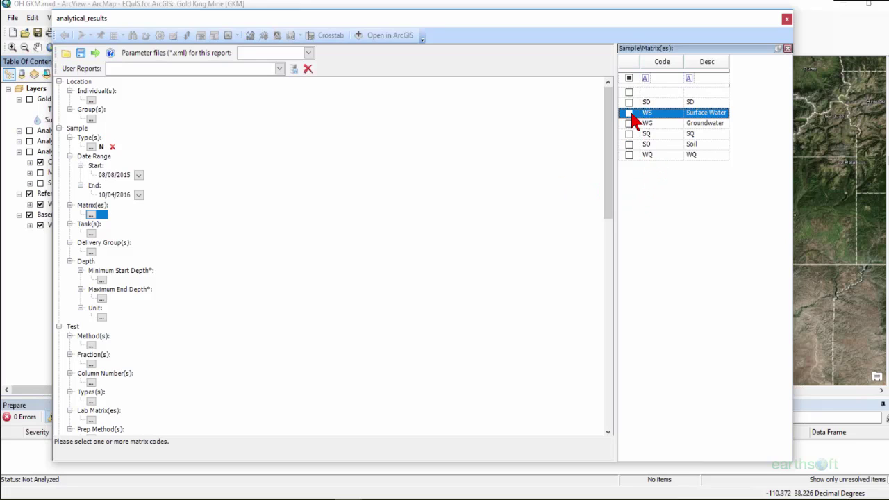
{"action": "left_click", "coordinate": [629, 113]}
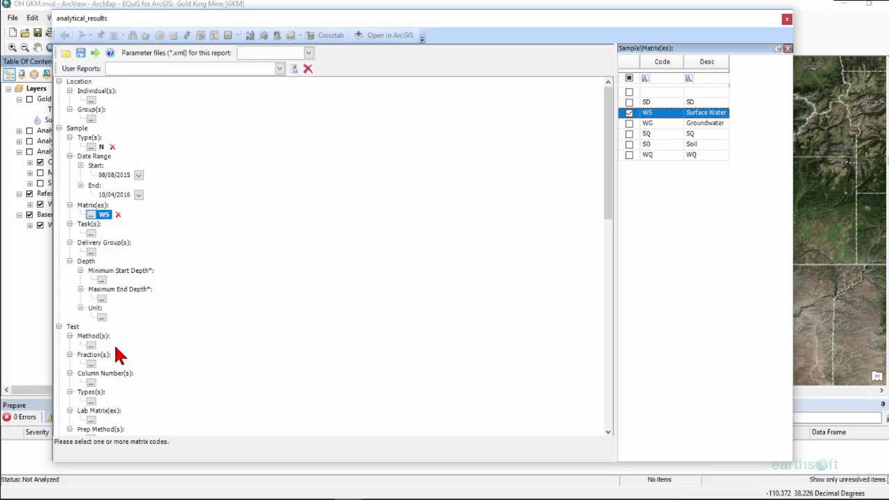
{"action": "left_click", "coordinate": [91, 363]}
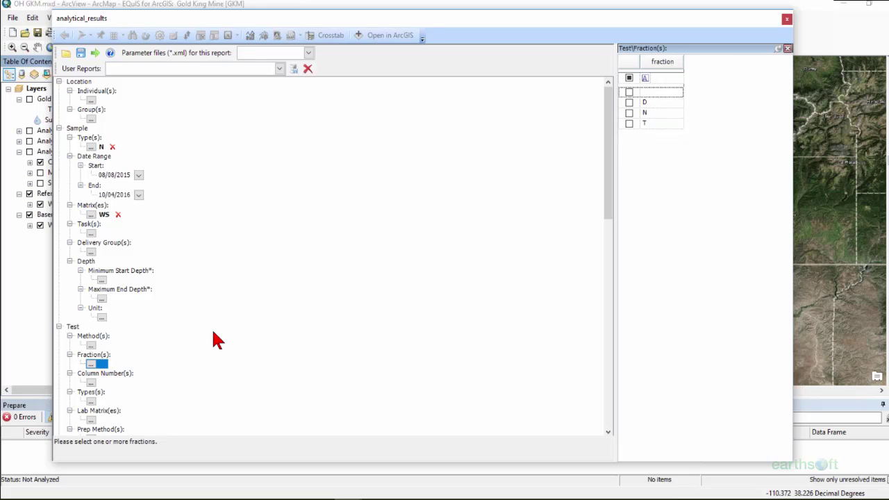
{"action": "left_click", "coordinate": [629, 124]}
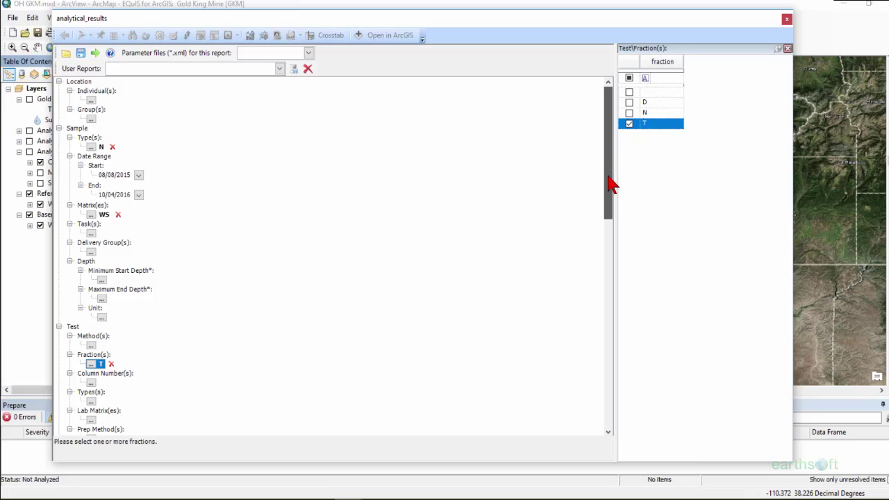
Choose Aluminum as the individual result analyte and ug/L (Micrograms per Liter) as the reporting unit
{"action": "left_click_drag", "start_coordinate": [607, 177], "coordinate": [607, 240]}
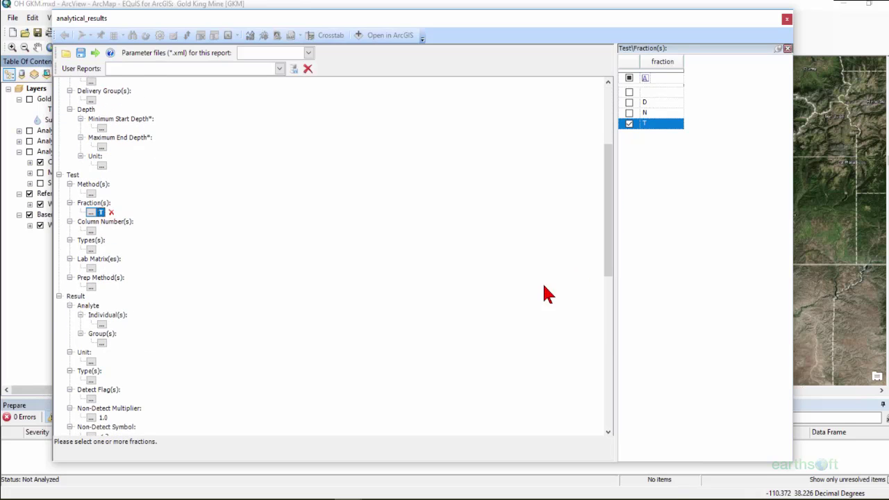
{"action": "left_click", "coordinate": [102, 324]}
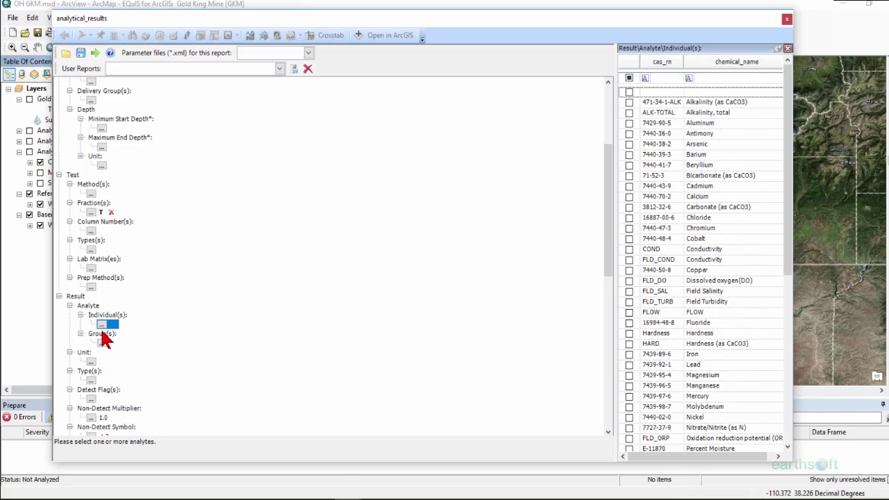
{"action": "left_click", "coordinate": [629, 123]}
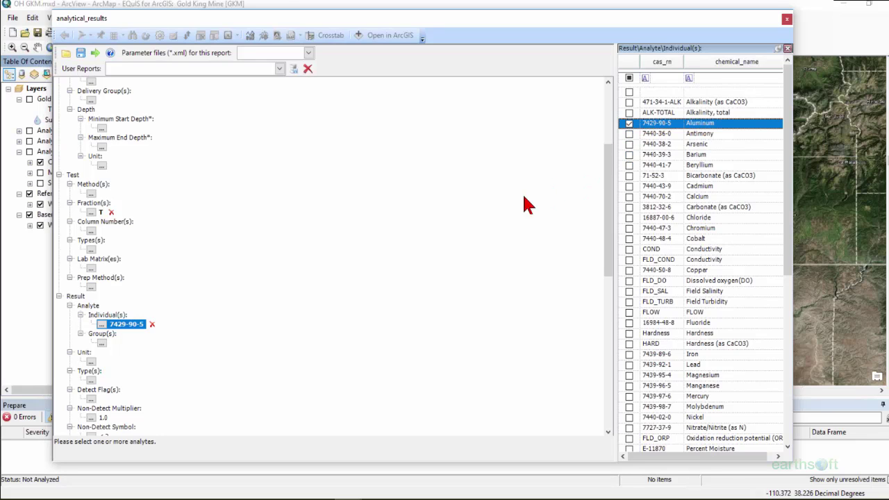
{"action": "left_click", "coordinate": [92, 362]}
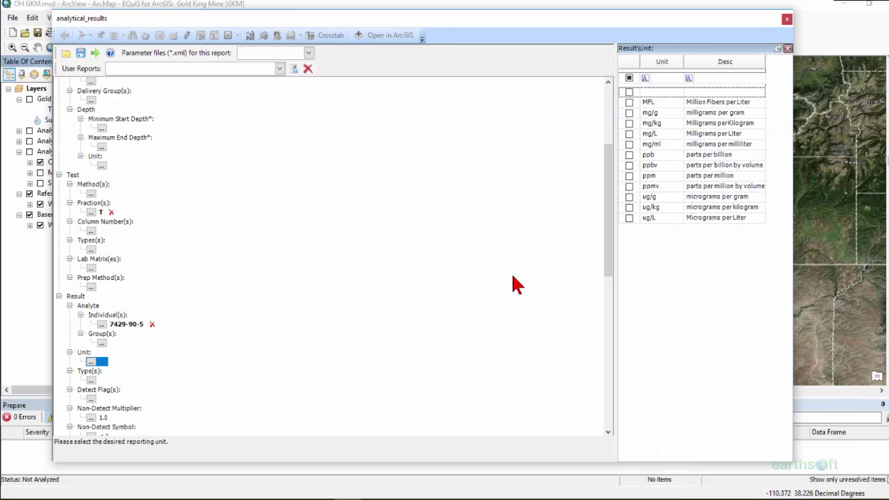
{"action": "left_click", "coordinate": [629, 218]}
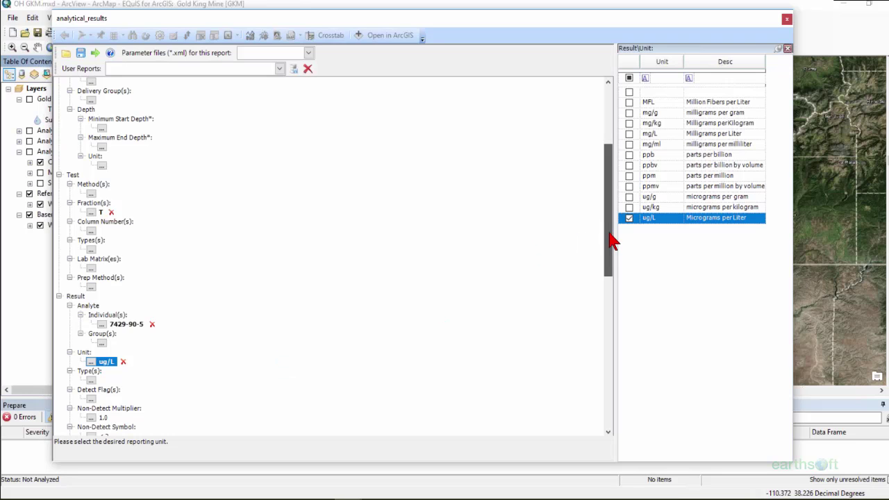
Run the analytical results query and display the column filter row in the results grid
{"action": "left_click_drag", "start_coordinate": [609, 238], "coordinate": [613, 161]}
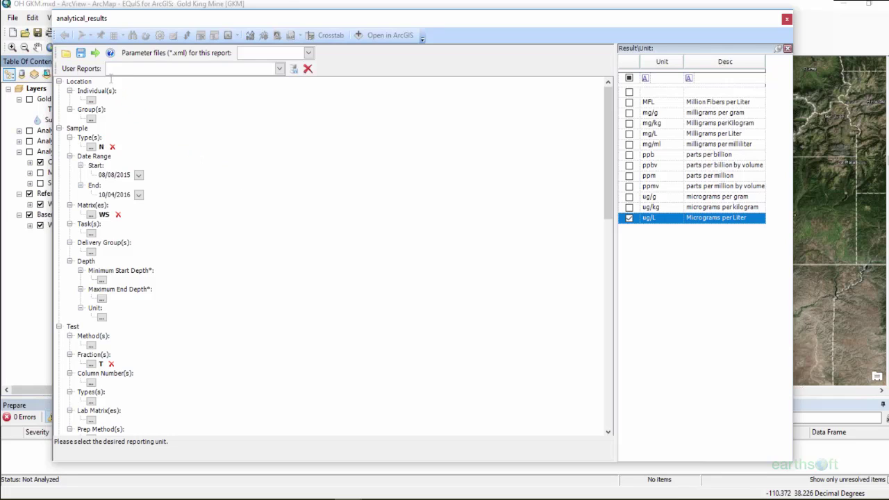
{"action": "left_click", "coordinate": [96, 54]}
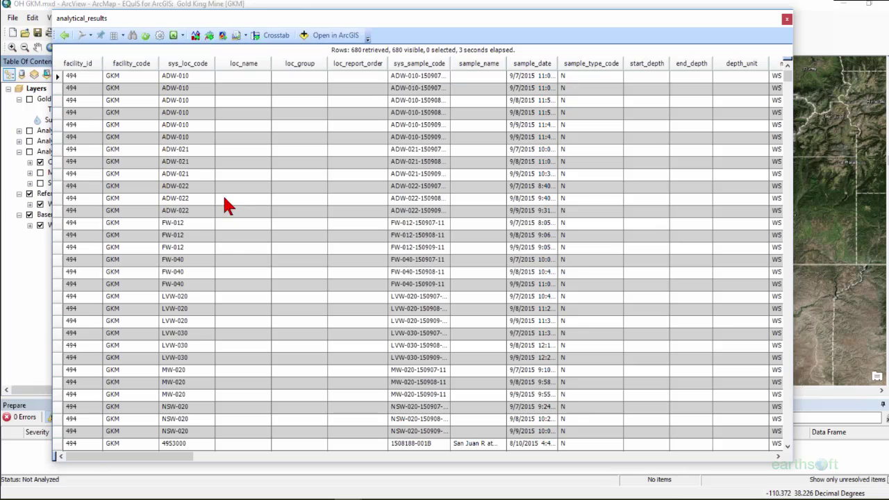
{"action": "left_click", "coordinate": [81, 35]}
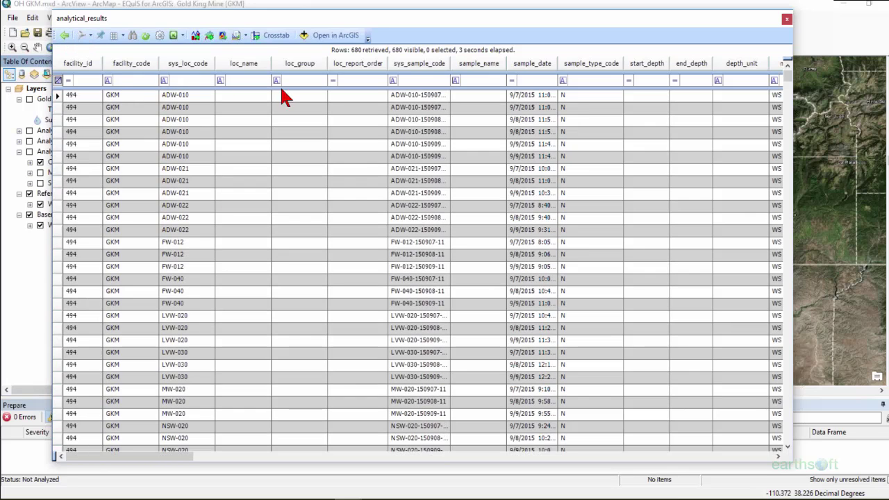
{"action": "left_click", "coordinate": [162, 457]}
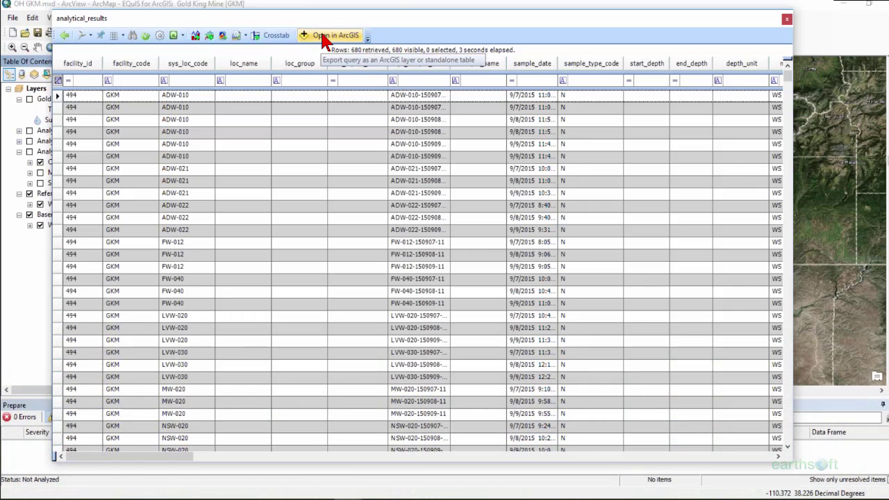
Export the query results as an ArcGIS layer and shorten the layer name to AR_N_WS_T_Aluminum_ug_L1
{"action": "left_click", "coordinate": [322, 36]}
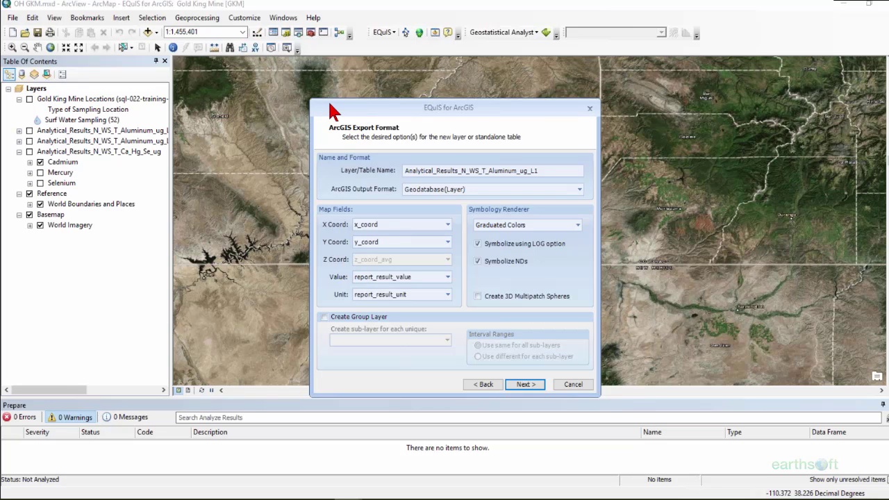
{"action": "left_click", "coordinate": [546, 170]}
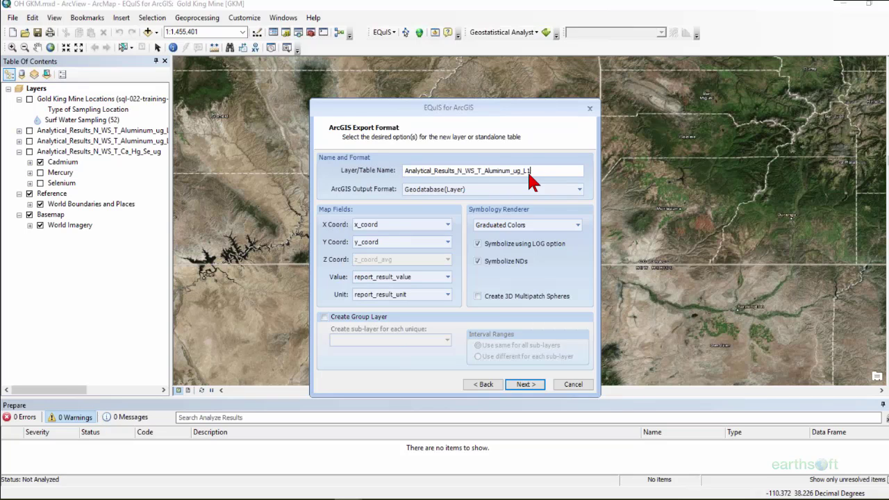
{"action": "left_click", "coordinate": [410, 170]}
{"action": "key", "text": "Delete"}
{"action": "key", "text": "Delete"}
{"action": "key", "text": "Delete"}
{"action": "key", "text": "Delete"}
{"action": "key", "text": "Delete"}
{"action": "key", "text": "Delete"}
{"action": "key", "text": "Delete"}
{"action": "key", "text": "Delete"}
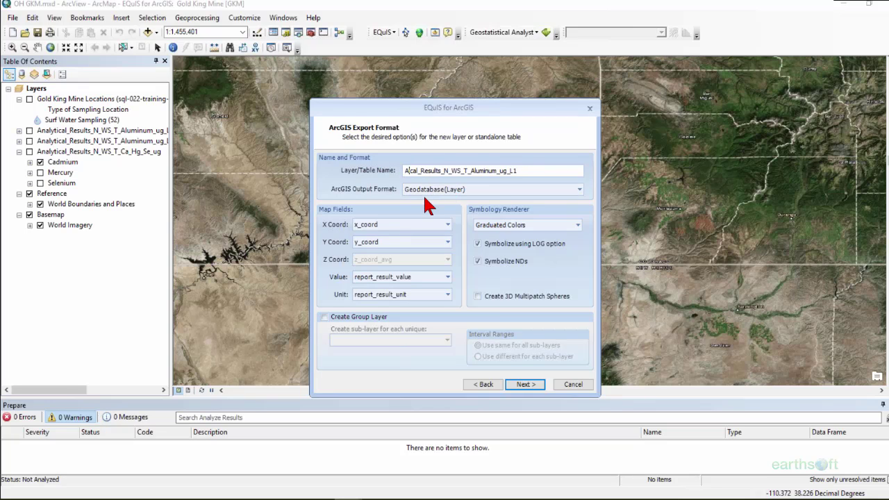
{"action": "key", "text": "Delete"}
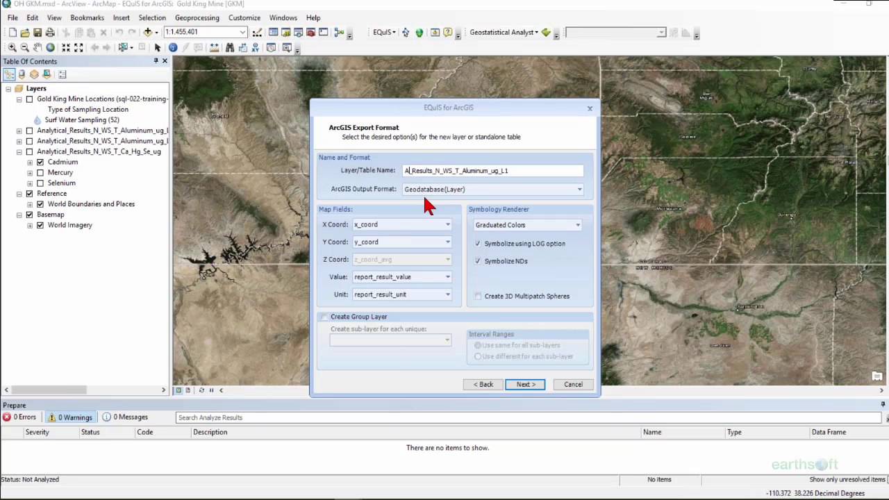
{"action": "key", "text": "Delete"}
{"action": "key", "text": "Delete"}
{"action": "key", "text": "Delete"}
{"action": "key", "text": "Delete"}
{"action": "key", "text": "Delete"}
{"action": "key", "text": "Delete"}
{"action": "key", "text": "Delete"}
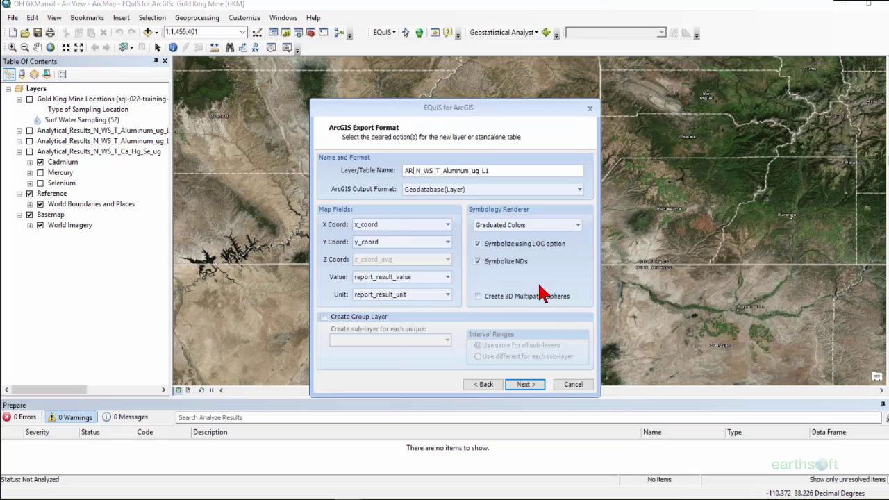
Keep Graduated Colors as the symbology renderer and turn off symbolizing with the LOG option
{"action": "left_click", "coordinate": [577, 225]}
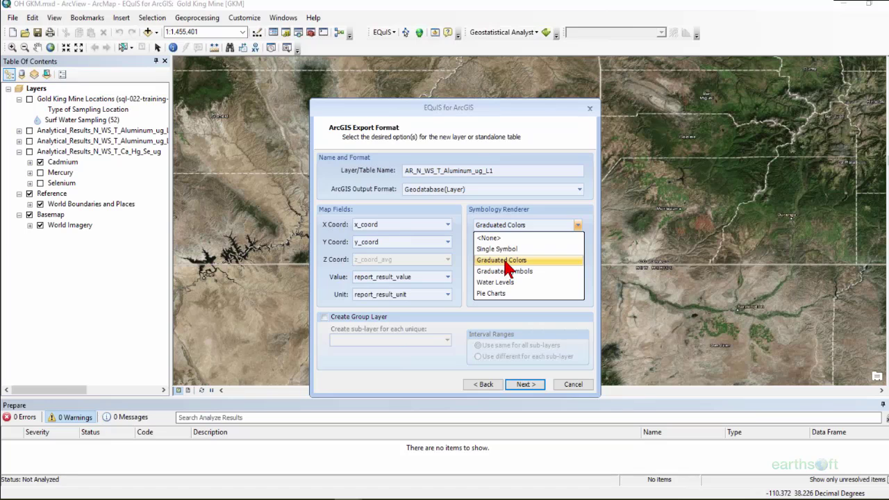
{"action": "left_click", "coordinate": [503, 261]}
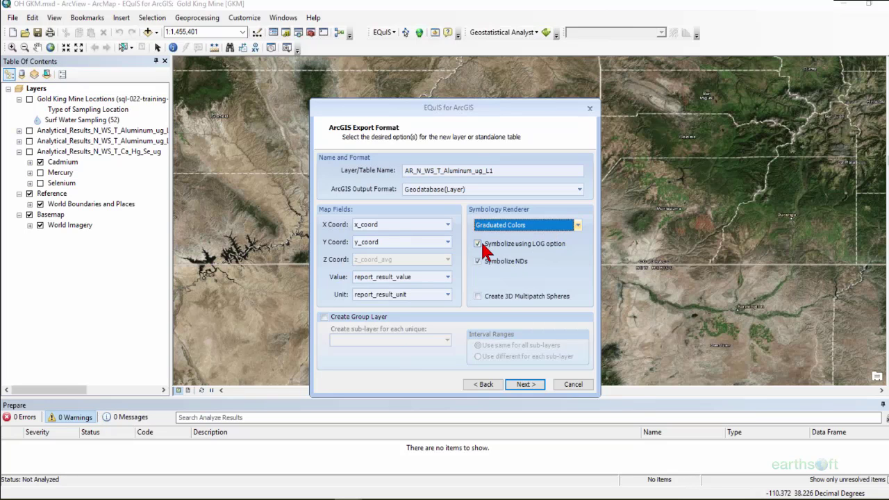
{"action": "left_click", "coordinate": [478, 244]}
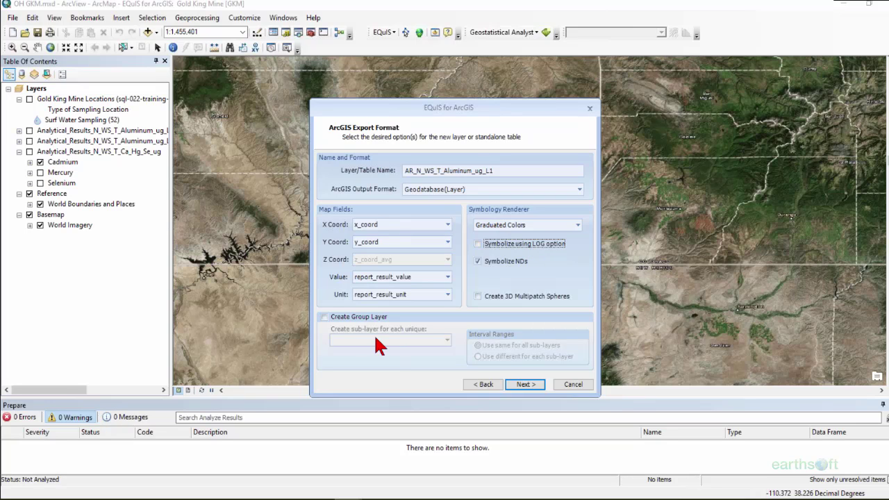
Enable a group layer with a sub-layer for each unique sample_date, grouping the dates by quarter
{"action": "left_click", "coordinate": [324, 318]}
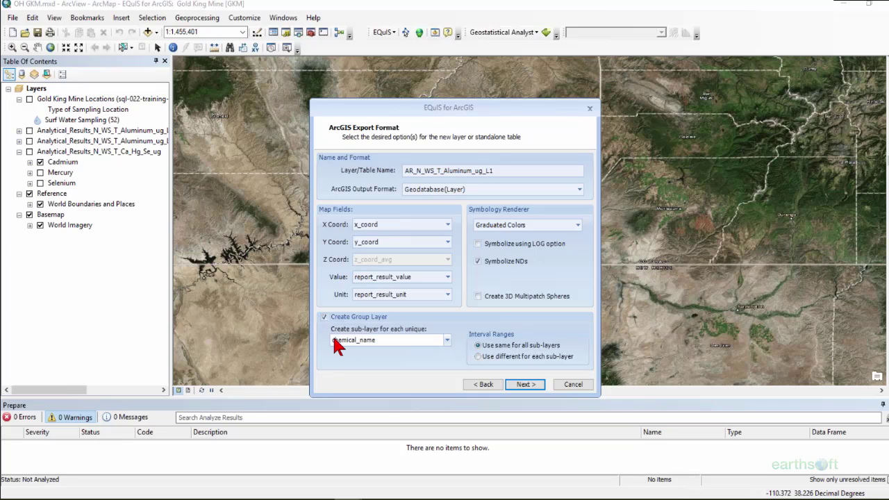
{"action": "left_click", "coordinate": [446, 340]}
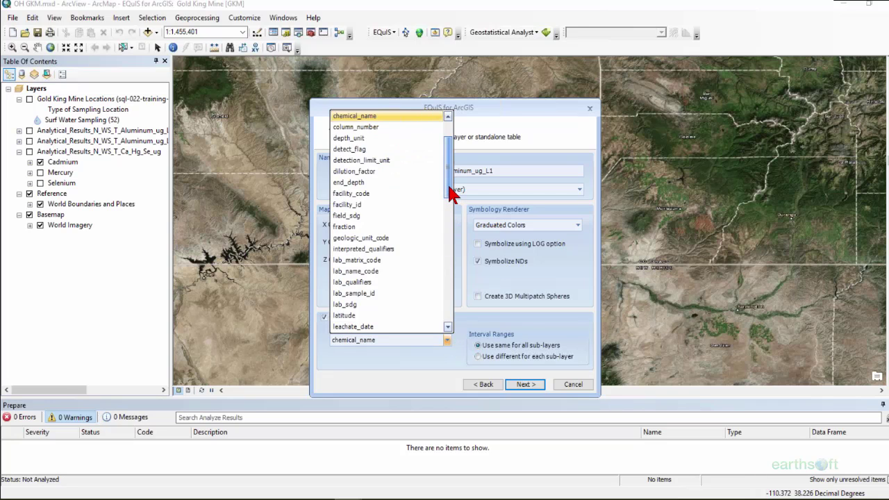
{"action": "left_click_drag", "start_coordinate": [450, 187], "coordinate": [450, 290]}
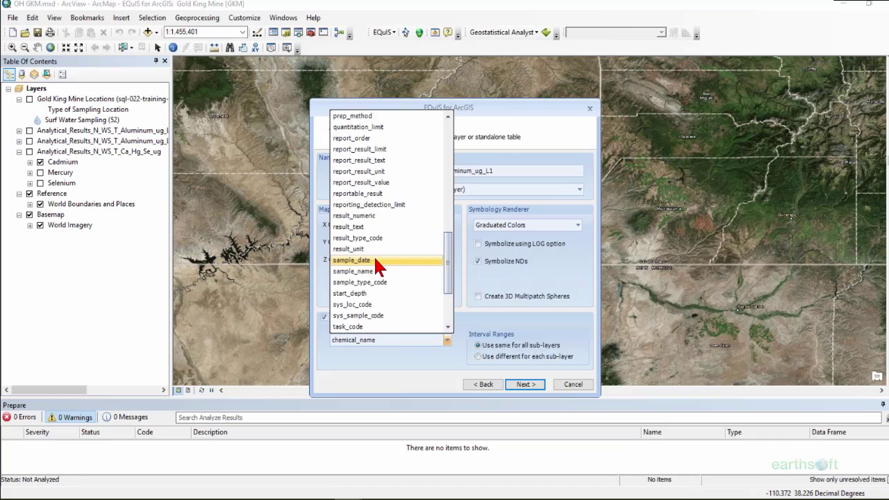
{"action": "left_click", "coordinate": [375, 260]}
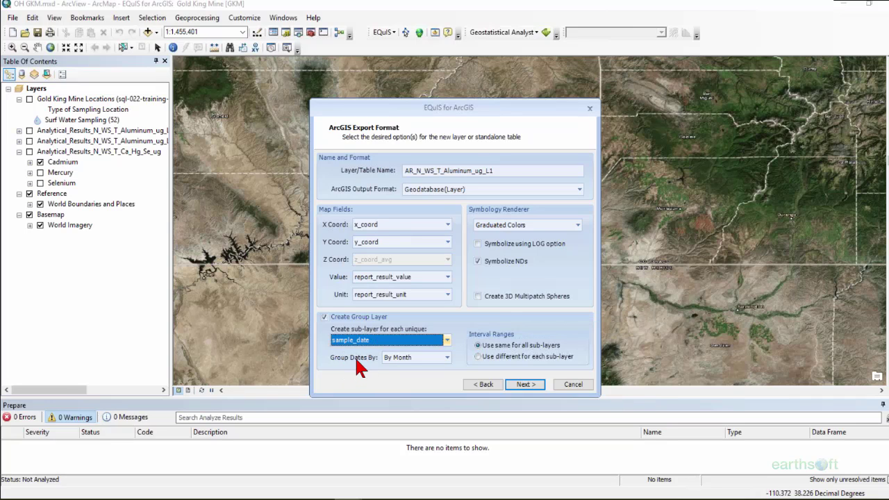
{"action": "left_click", "coordinate": [447, 359]}
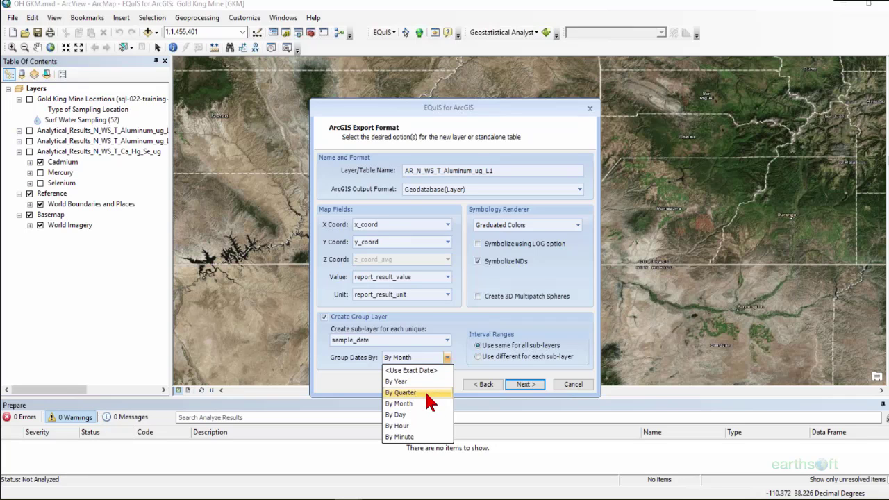
{"action": "left_click", "coordinate": [427, 393]}
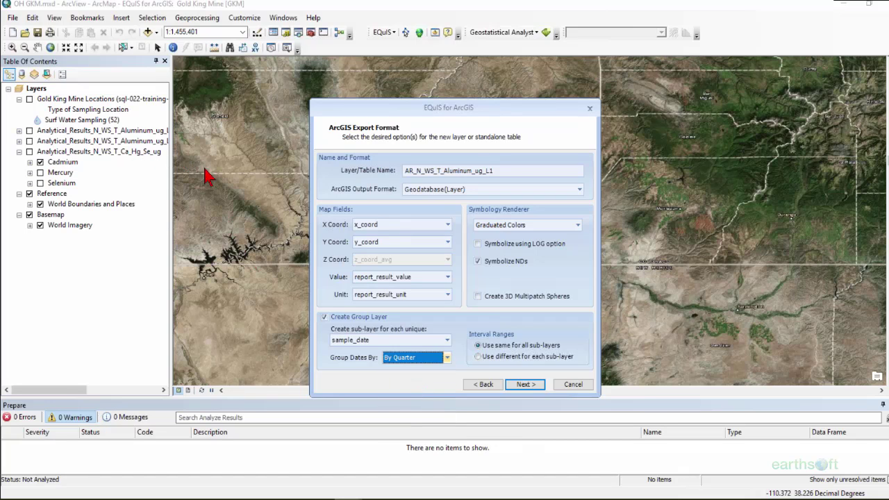
Append "by Quarter" to the layer name, generate the layer, and collapse the new group layer
{"action": "left_click", "coordinate": [506, 171]}
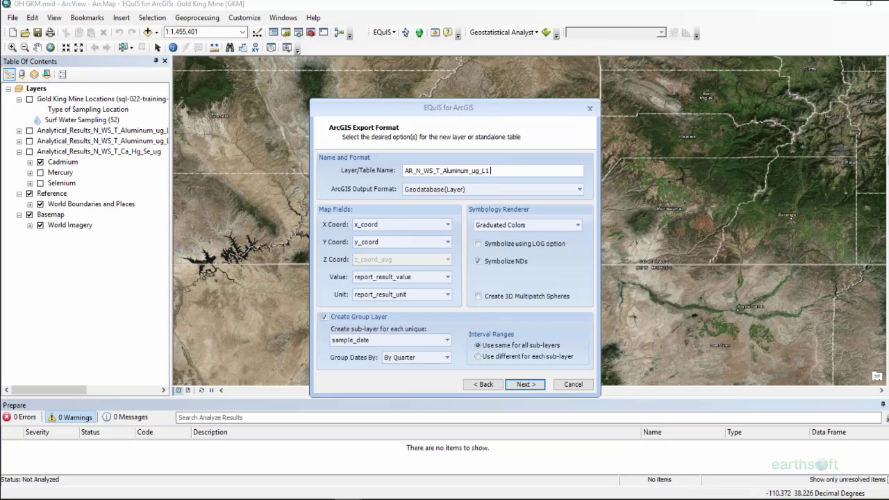
{"action": "type", "text": "by Quarter"}
{"action": "mouse_move", "coordinate": [540, 353]}
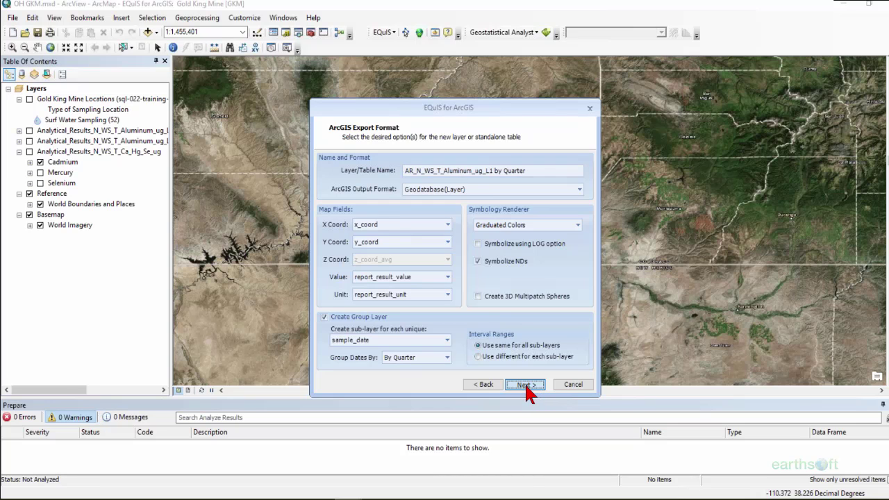
{"action": "left_click", "coordinate": [526, 385]}
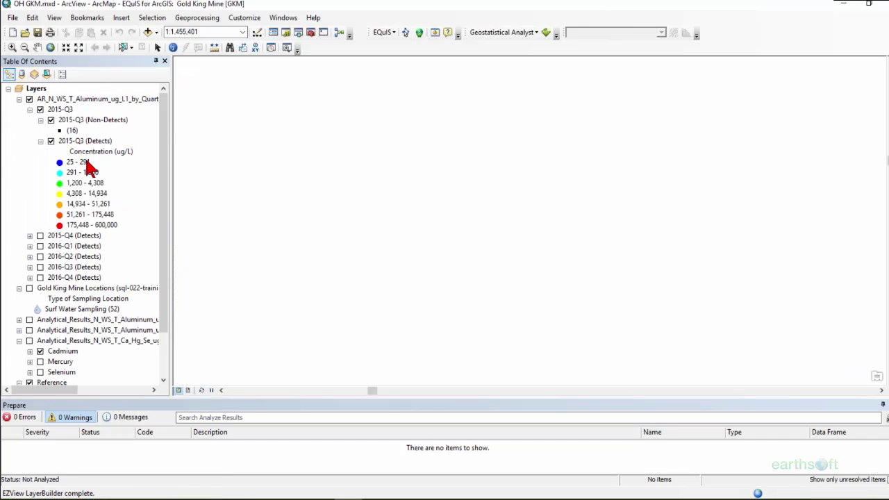
{"action": "left_click", "coordinate": [20, 100]}
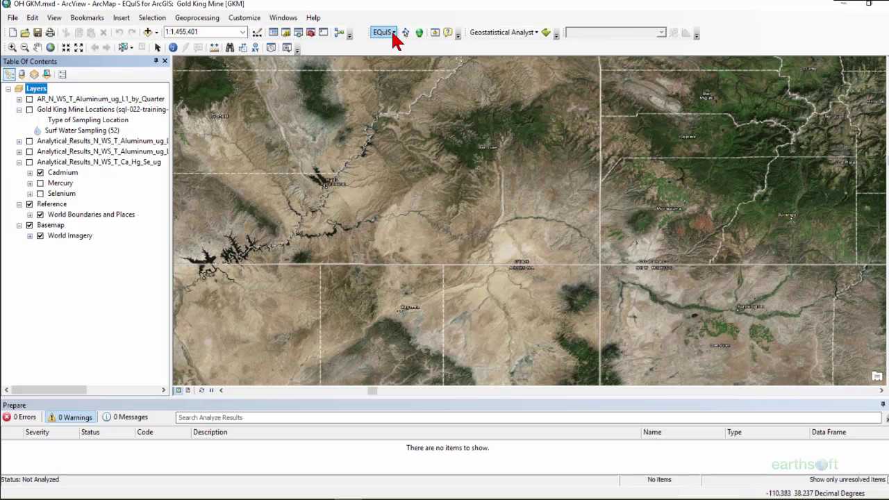
{"action": "left_click", "coordinate": [394, 32]}
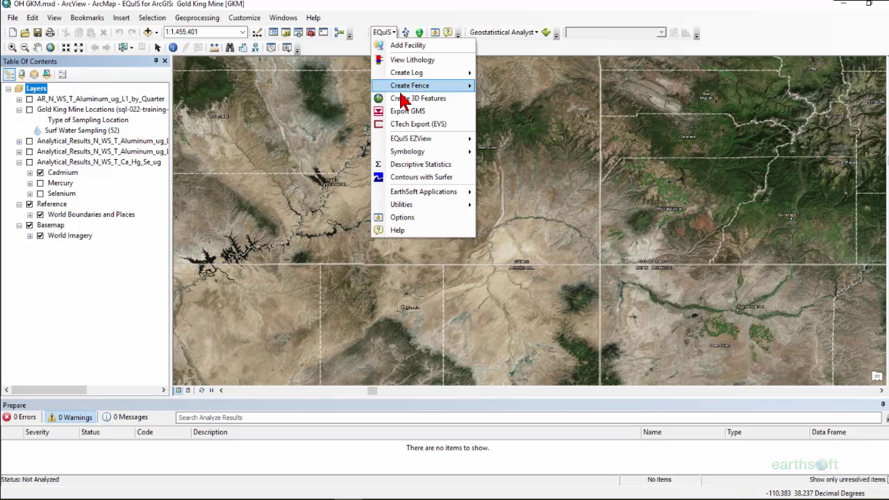
{"action": "mouse_move", "coordinate": [405, 139]}
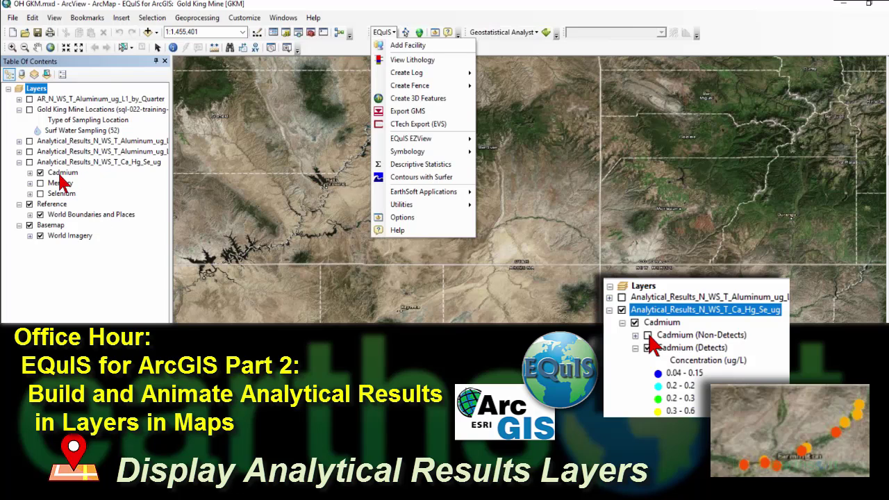
Display the Analytical_Results_N_WS_T_Ca_Hg_Se_ug group layer and examine its Cadmium sub-layer with both detects and non-detects shown
{"action": "left_click", "coordinate": [50, 164]}
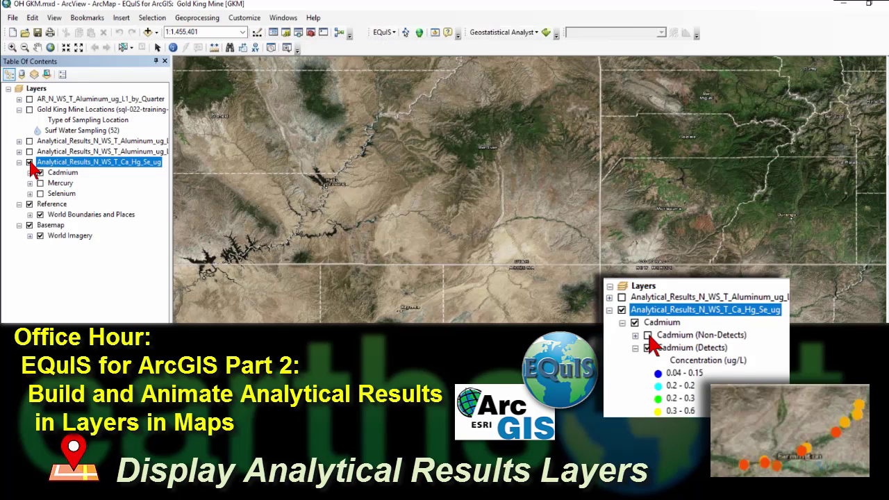
{"action": "left_click", "coordinate": [30, 163]}
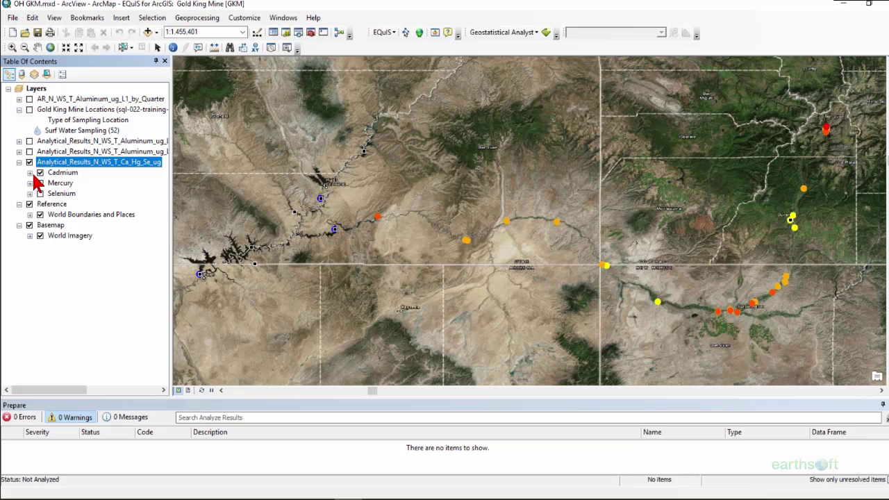
{"action": "left_click", "coordinate": [30, 173]}
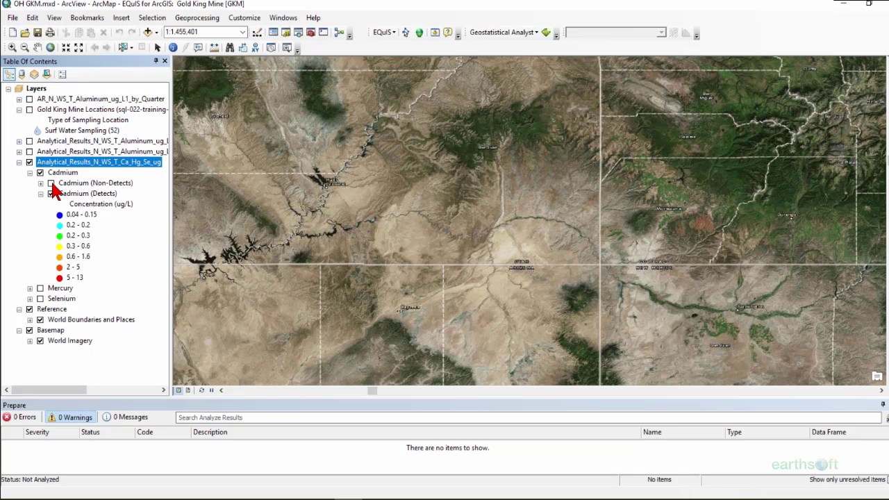
{"action": "left_click", "coordinate": [50, 183]}
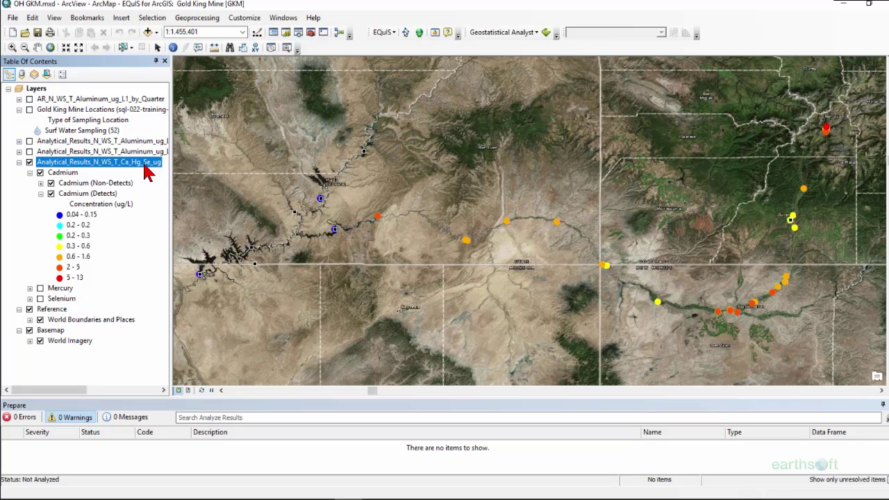
Hide the Cadmium sub-layer, view the Mercury detects and non-detects on the map, and collapse both legends
{"action": "left_click", "coordinate": [40, 175]}
{"action": "left_click", "coordinate": [40, 174]}
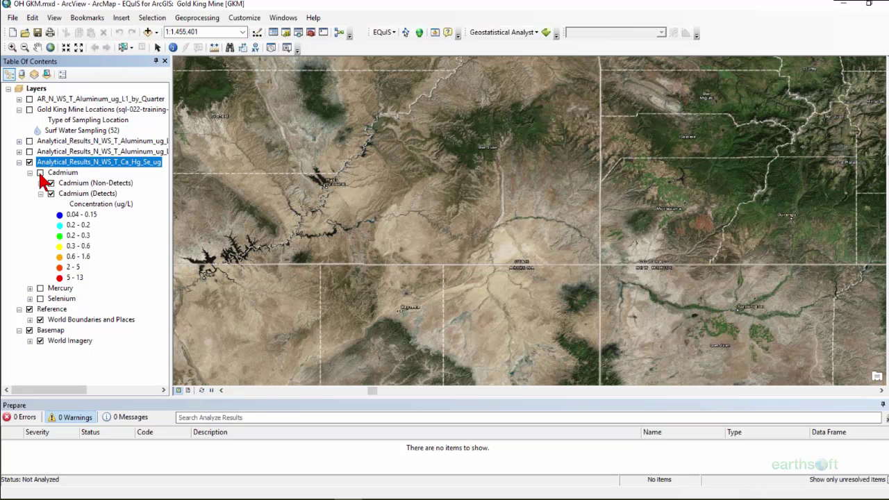
{"action": "left_click", "coordinate": [30, 288]}
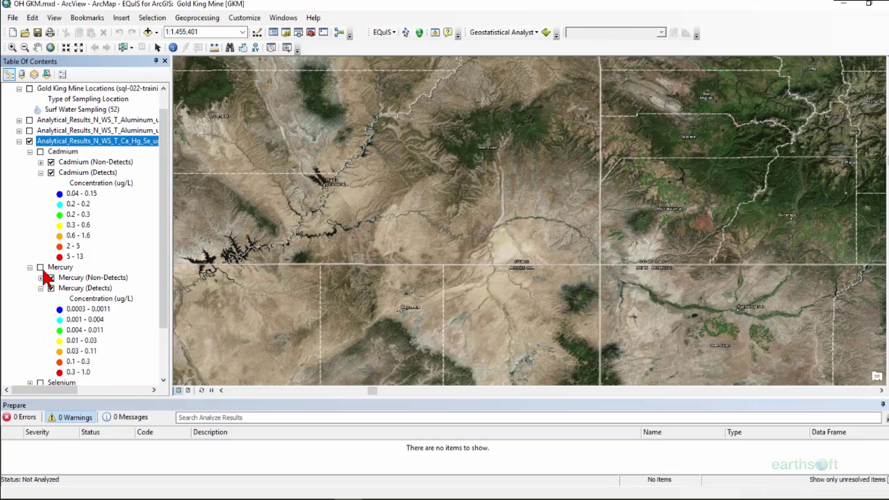
{"action": "left_click", "coordinate": [40, 268]}
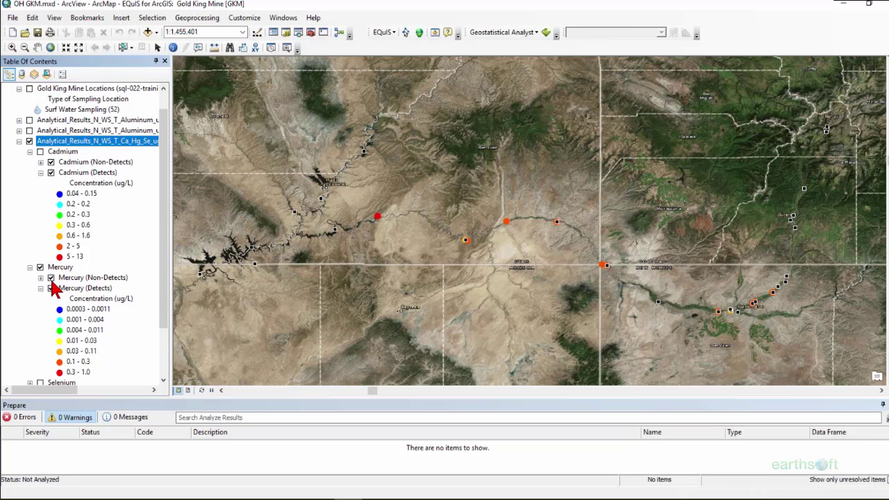
{"action": "left_click", "coordinate": [50, 278]}
{"action": "left_click", "coordinate": [51, 278]}
{"action": "left_click", "coordinate": [30, 267]}
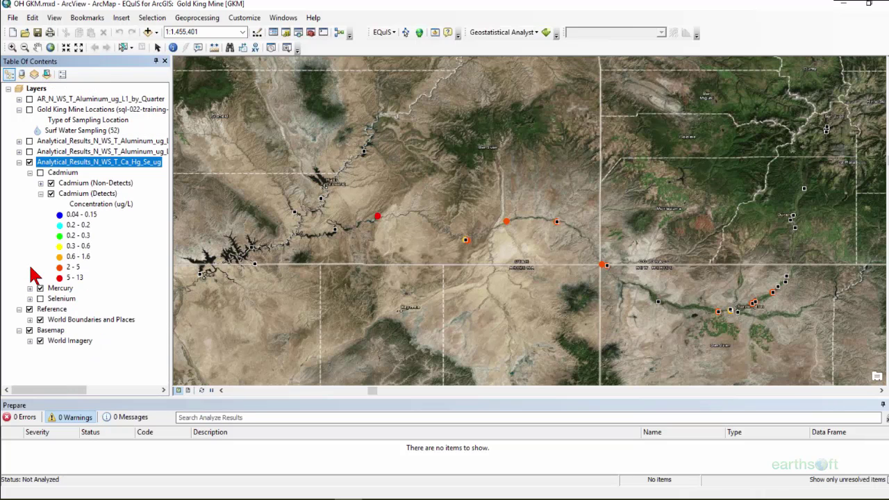
{"action": "left_click", "coordinate": [30, 172]}
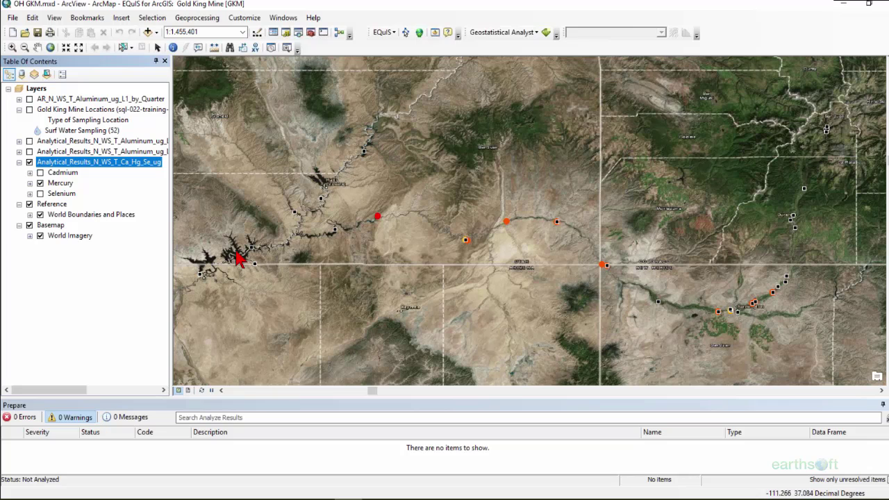
Hide and collapse the Ca_Hg_Se group layer, and display the 2015-8 sub-layer of Analytical_Results_N_WS_T_Aluminum_ug_L_Month
{"action": "left_click", "coordinate": [29, 162]}
{"action": "left_click", "coordinate": [19, 161]}
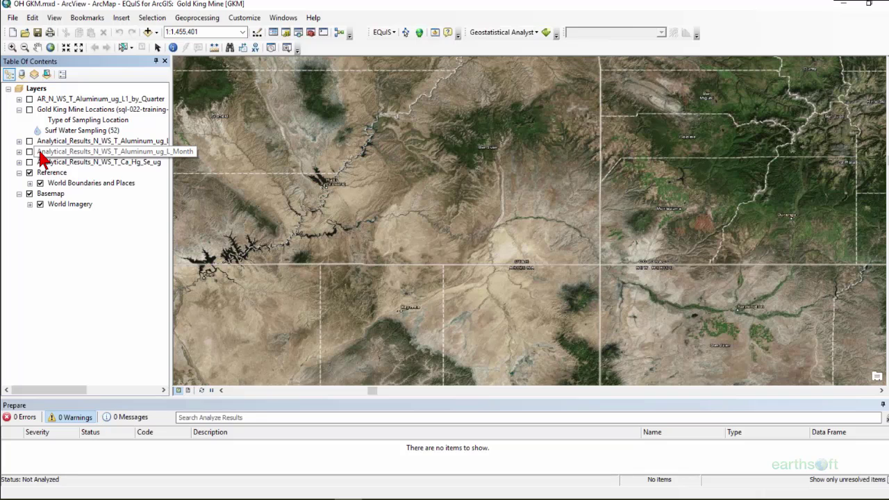
{"action": "left_click", "coordinate": [42, 158]}
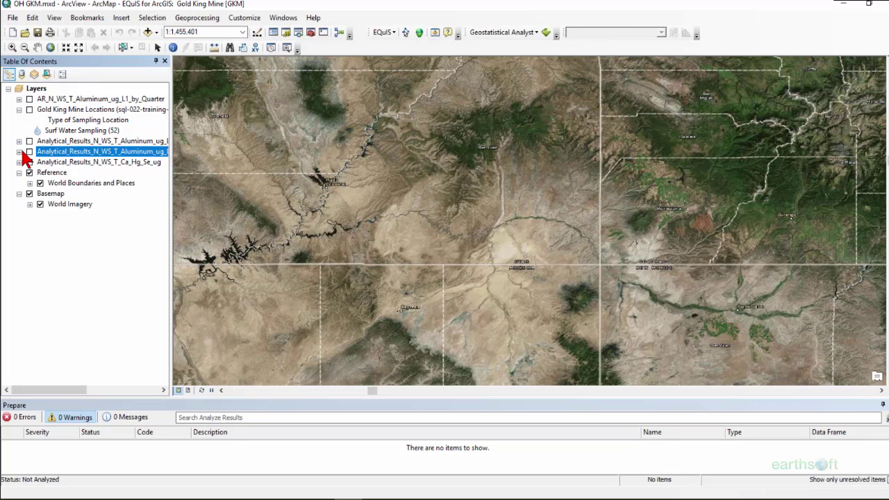
{"action": "left_click", "coordinate": [19, 152]}
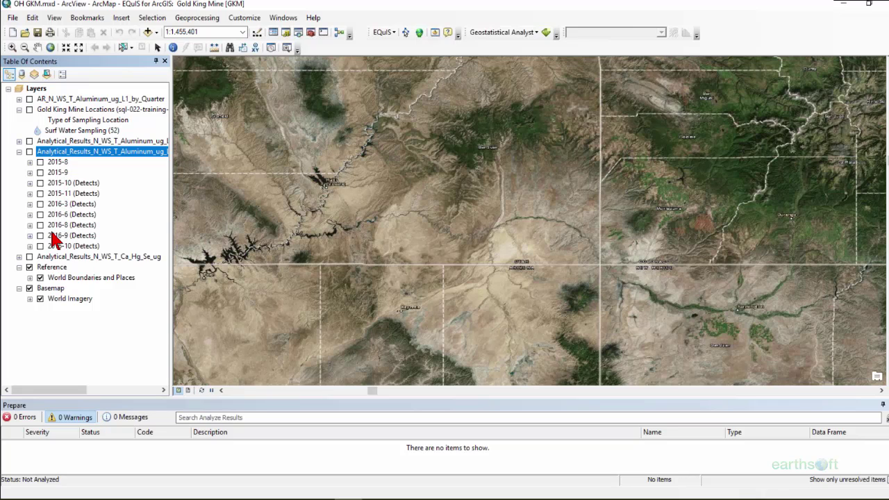
{"action": "left_click", "coordinate": [40, 162]}
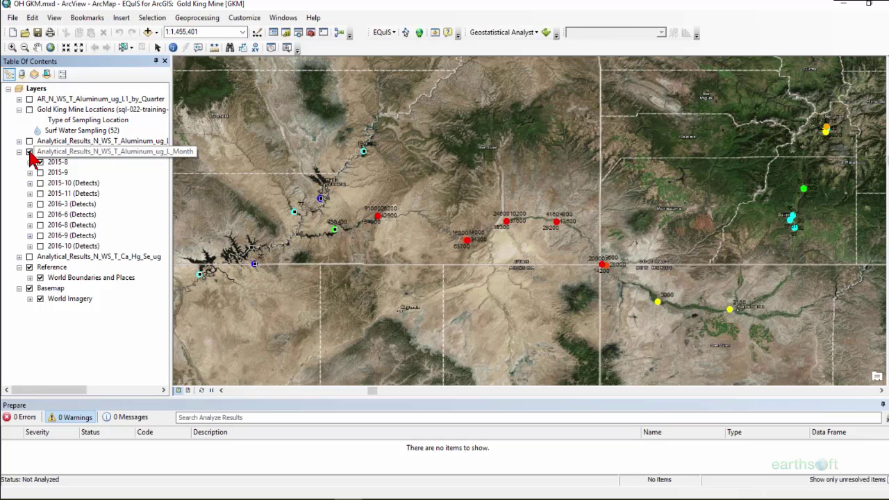
{"action": "left_click", "coordinate": [38, 152]}
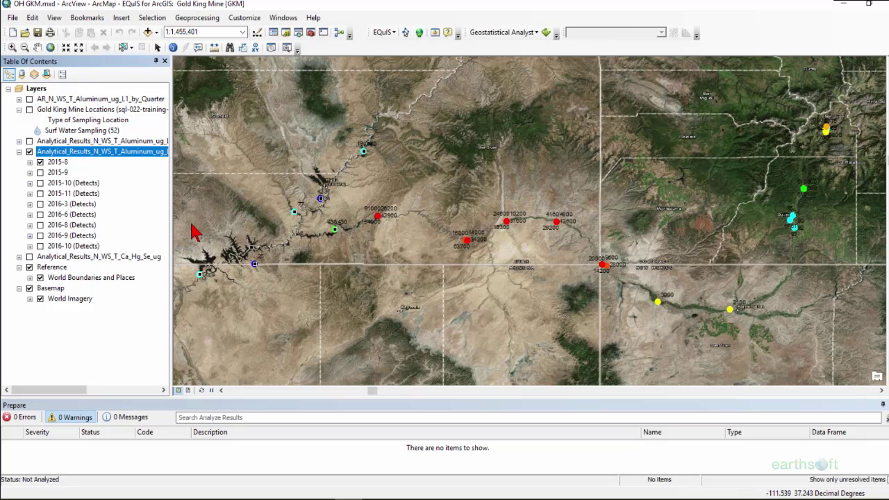
Hide the 2015-8 sub-layer of the monthly aluminum layer and show the 2015-9 sub-layer in its place
{"action": "left_click", "coordinate": [40, 162]}
{"action": "left_click", "coordinate": [40, 173]}
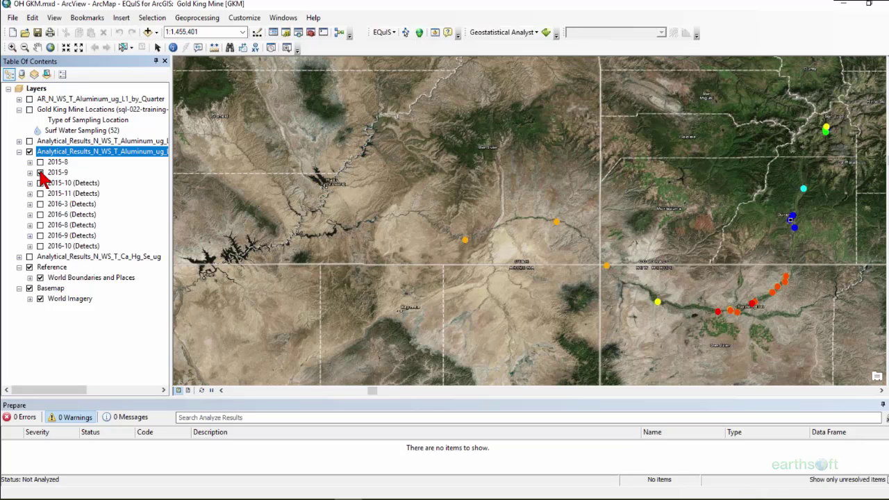
Hide the 2015-9 sub-layer and view the 2015-10 and 2015-11 detects one at a time in the monthly aluminum layer
{"action": "left_click", "coordinate": [40, 172]}
{"action": "left_click", "coordinate": [40, 183]}
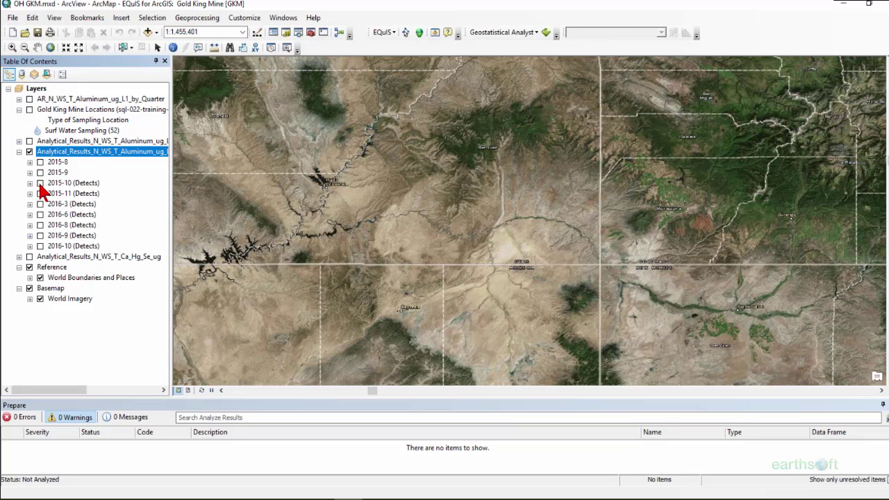
{"action": "left_click", "coordinate": [41, 183]}
{"action": "left_click", "coordinate": [40, 193]}
{"action": "left_click", "coordinate": [40, 193]}
Redisplay the 2015-9 sub-layer and examine its non-detects and detects concentration legend
{"action": "left_click", "coordinate": [40, 173]}
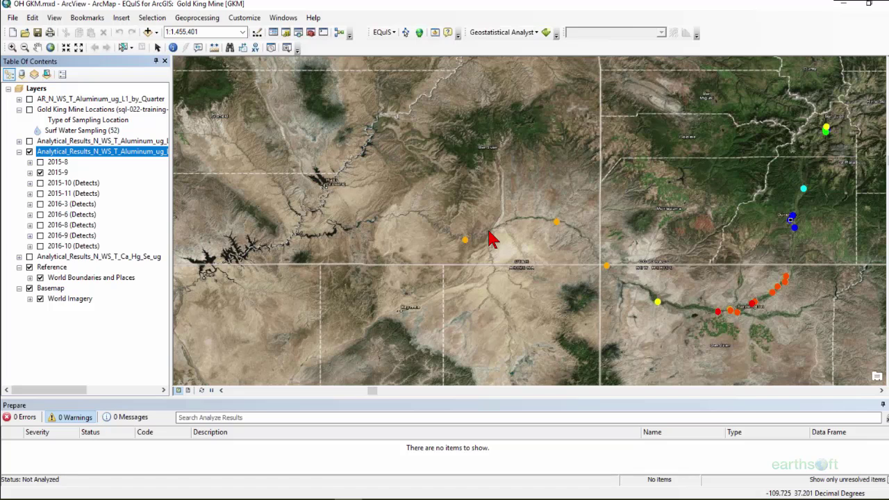
{"action": "left_click", "coordinate": [30, 172]}
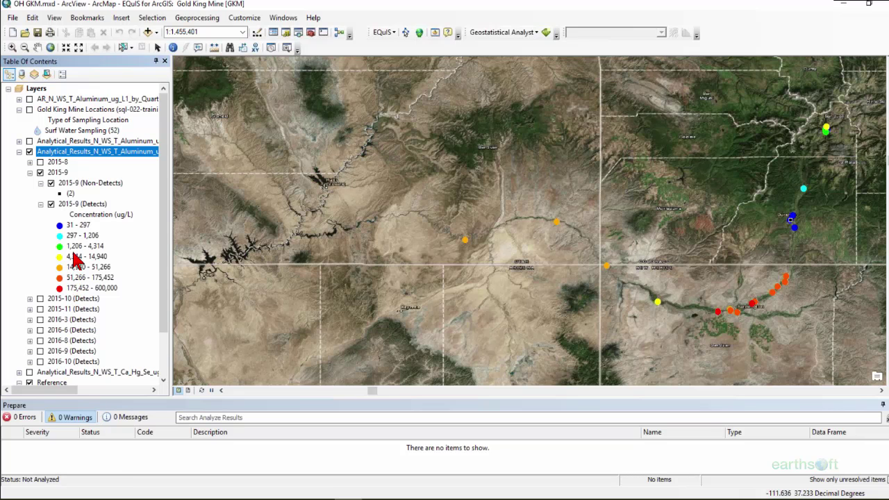
{"action": "left_click", "coordinate": [30, 172]}
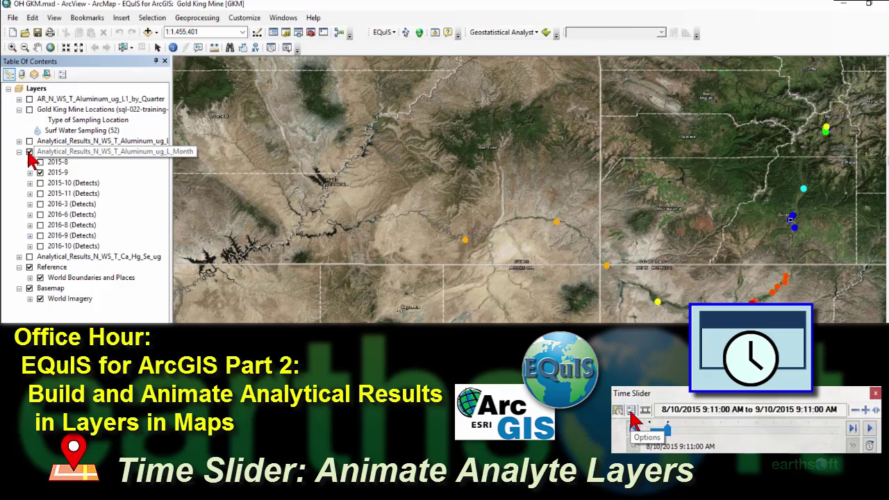
Hide and collapse the monthly aluminum group layer, and display the single Analytical_Results_N_WS_T_Aluminum_ug_L layer with its legend expanded
{"action": "left_click", "coordinate": [29, 152]}
{"action": "left_click", "coordinate": [19, 151]}
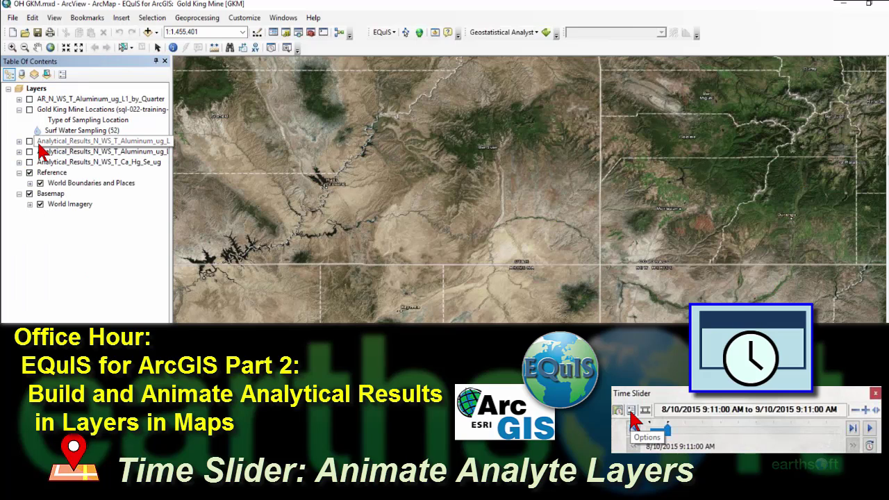
{"action": "left_click", "coordinate": [24, 141]}
{"action": "left_click", "coordinate": [19, 141]}
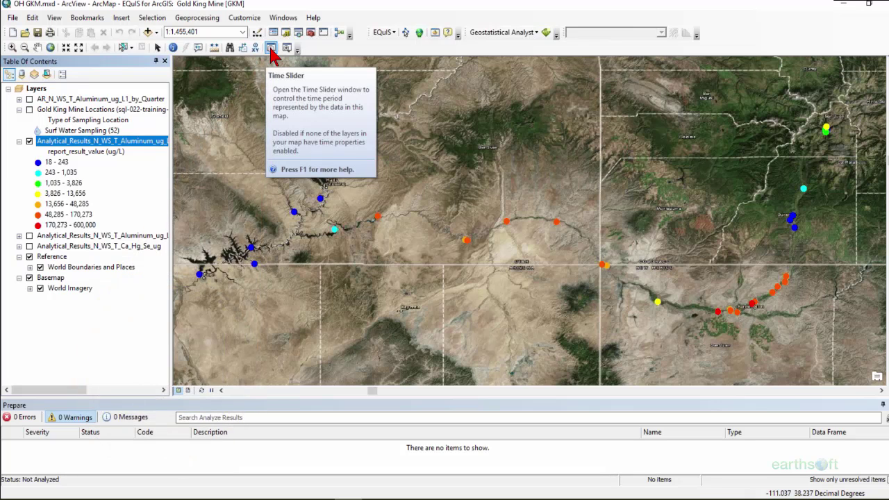
Open the Time Slider options and keep (UTC-07:00) Mountain Time (US & Canada) with a 1.0-month time step interval and time window
{"action": "left_click", "coordinate": [271, 48]}
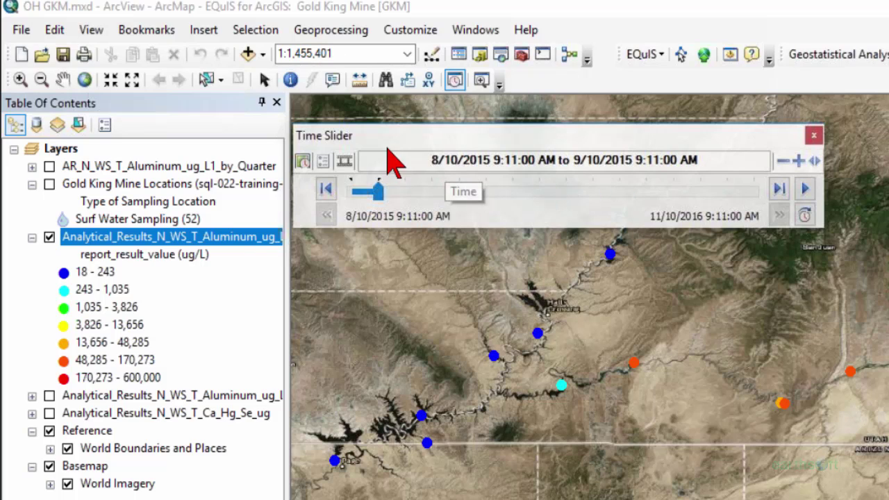
{"action": "left_click", "coordinate": [322, 167]}
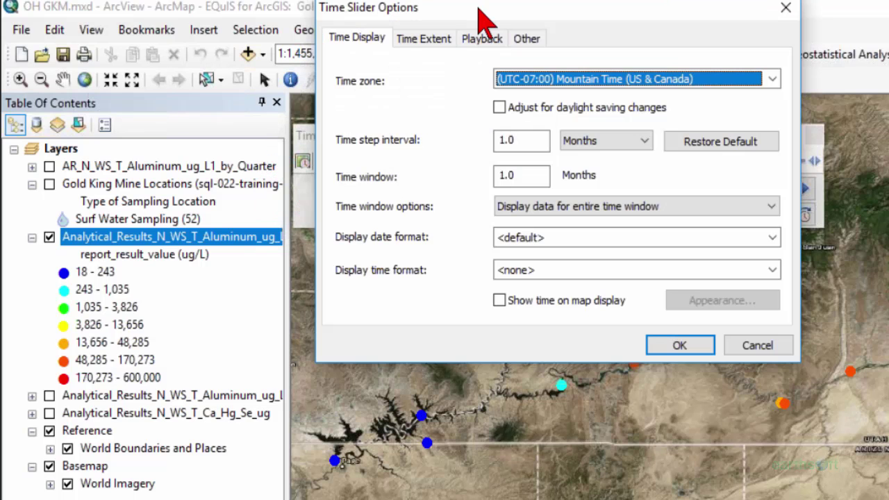
{"action": "left_click_drag", "start_coordinate": [477, 6], "coordinate": [542, 75]}
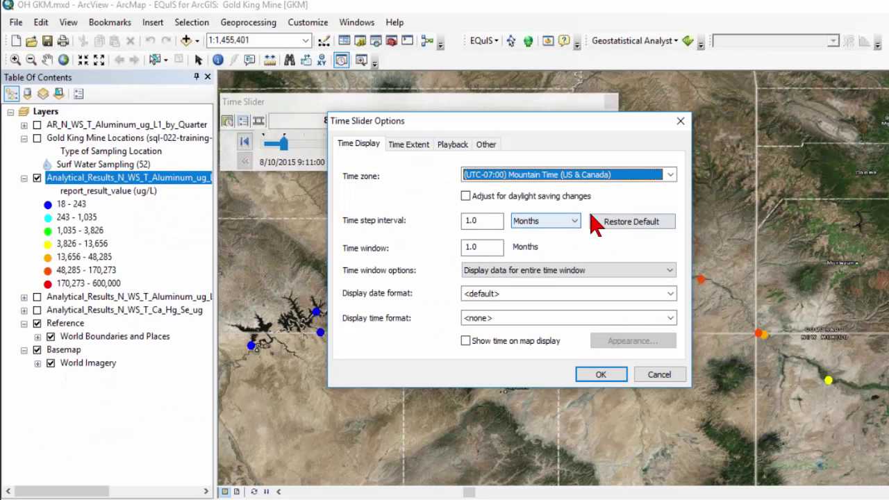
{"action": "left_click", "coordinate": [671, 175]}
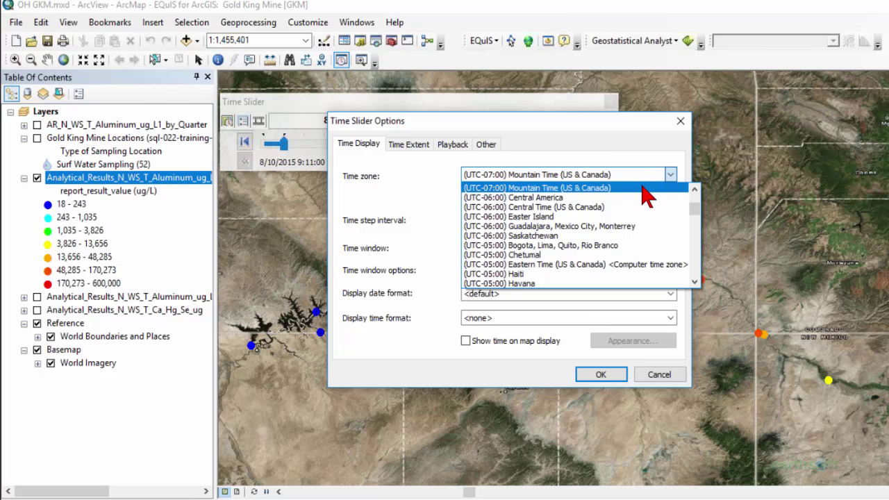
{"action": "left_click", "coordinate": [642, 187]}
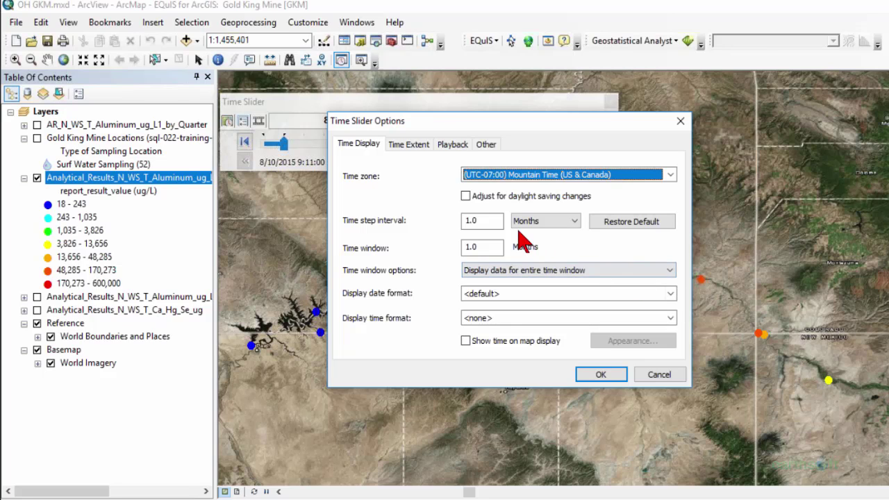
{"action": "left_click", "coordinate": [495, 223]}
{"action": "left_click", "coordinate": [485, 249]}
Review the time extent, playback speed and window transparency options of the Time Slider, and accept the settings
{"action": "left_click", "coordinate": [411, 145]}
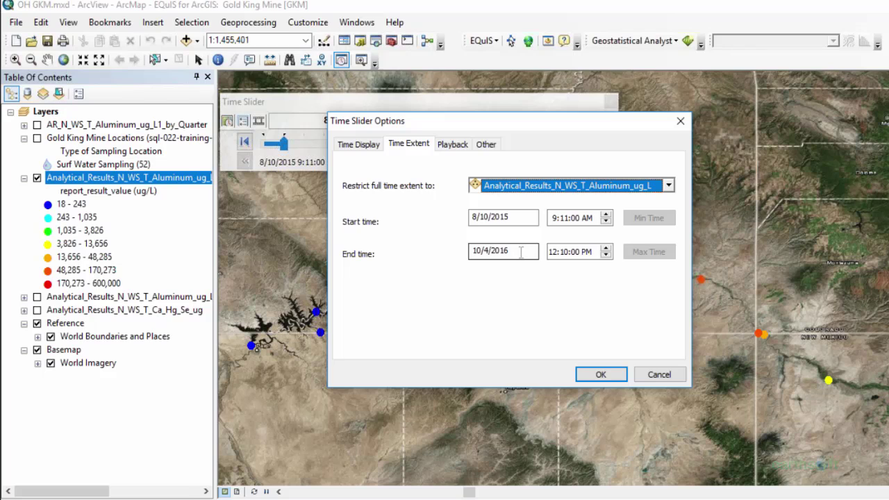
{"action": "left_click", "coordinate": [453, 144]}
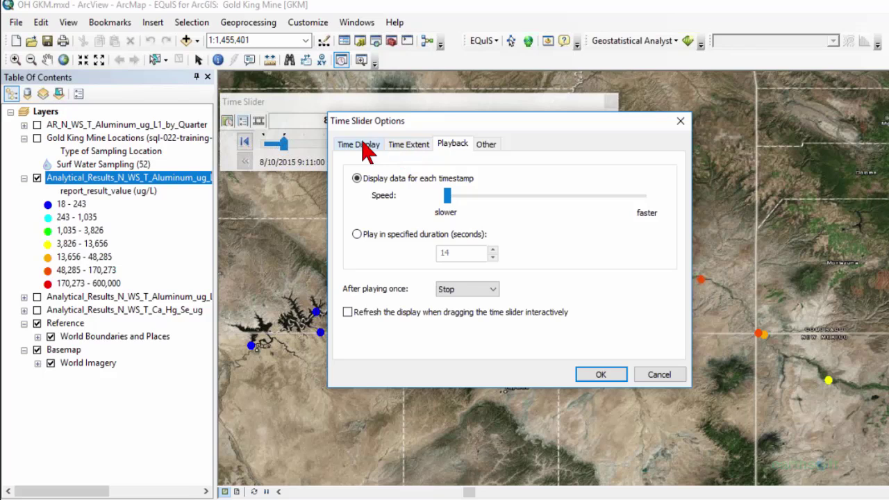
{"action": "left_click", "coordinate": [486, 147]}
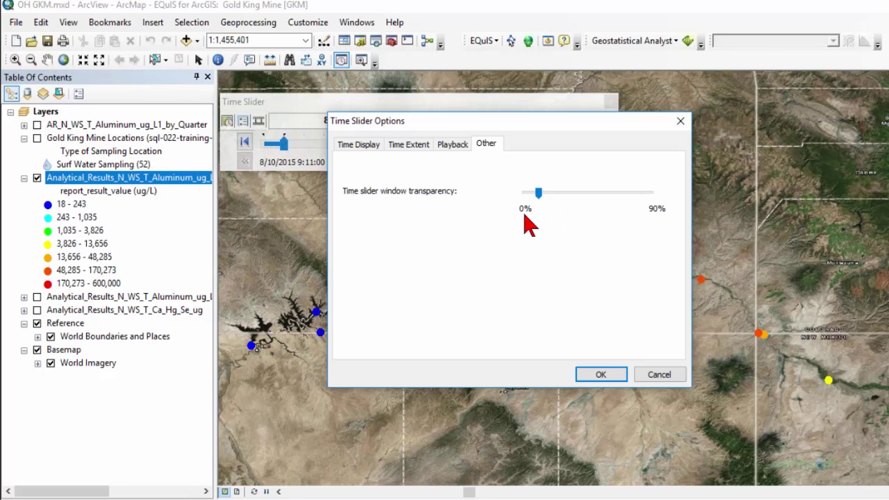
{"action": "left_click", "coordinate": [453, 146]}
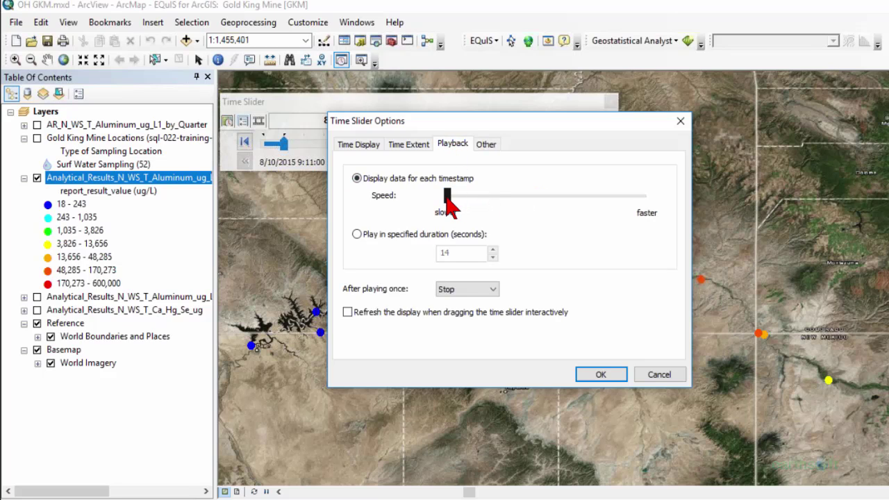
{"action": "left_click", "coordinate": [404, 145]}
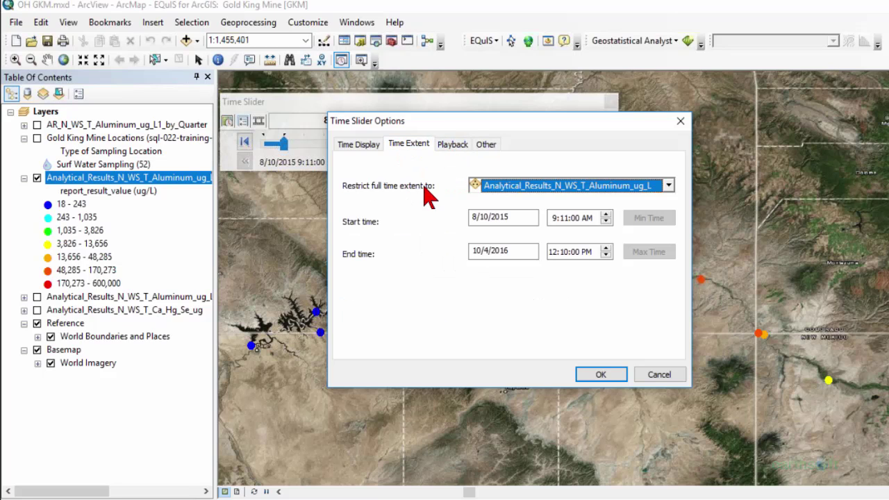
{"action": "left_click", "coordinate": [361, 146]}
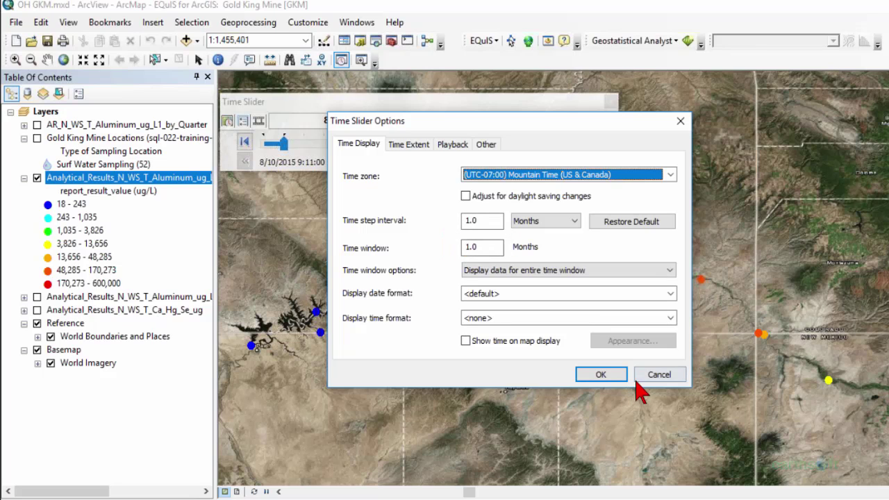
{"action": "left_click", "coordinate": [616, 375]}
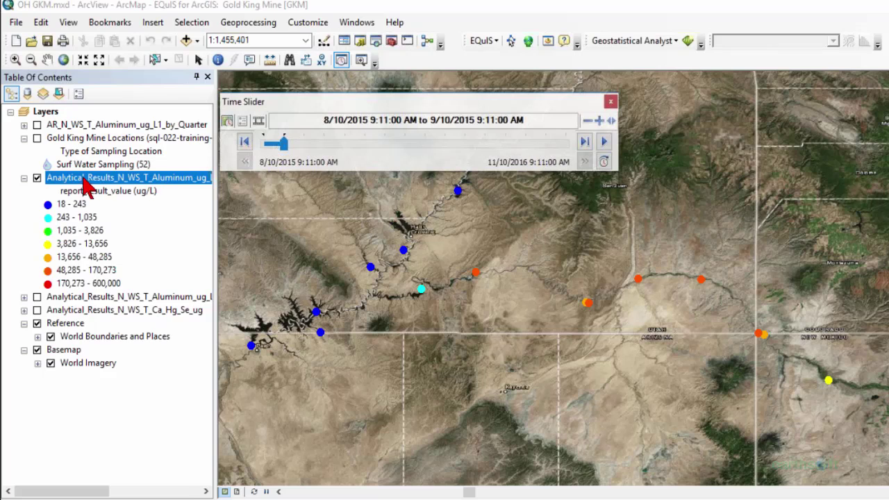
Advance the time slider month by month from 8/10/2015 through 11/10/2016 to examine the aluminum results on the map
{"action": "left_click", "coordinate": [584, 142]}
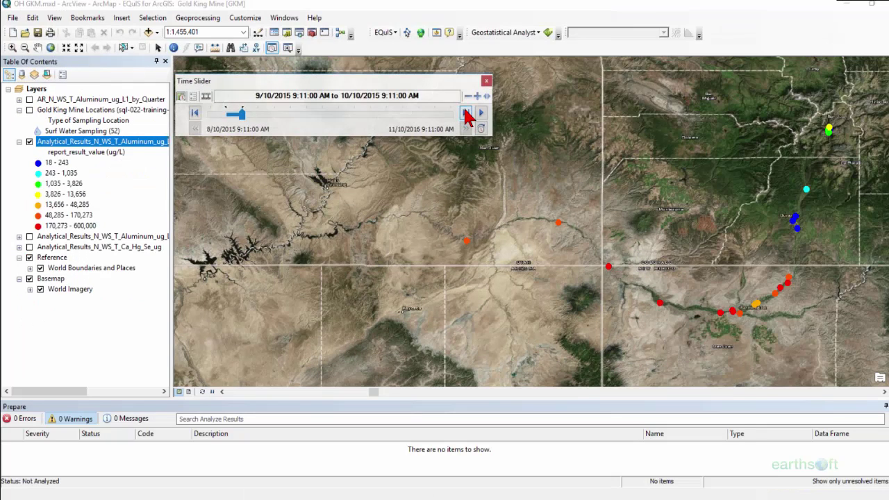
{"action": "left_click", "coordinate": [194, 113]}
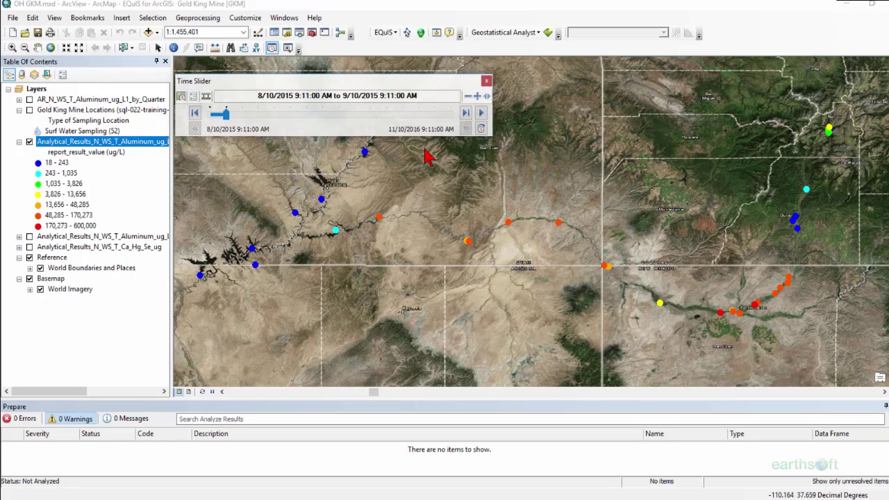
{"action": "left_click", "coordinate": [465, 114]}
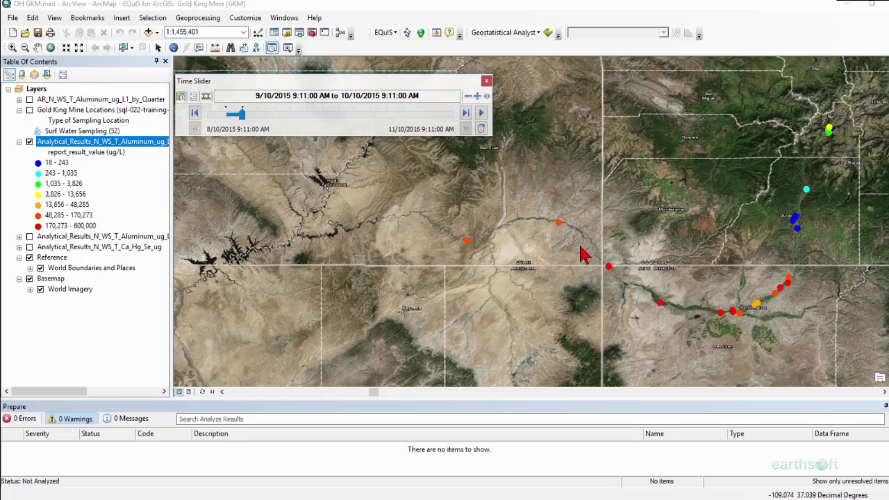
{"action": "left_click", "coordinate": [466, 113]}
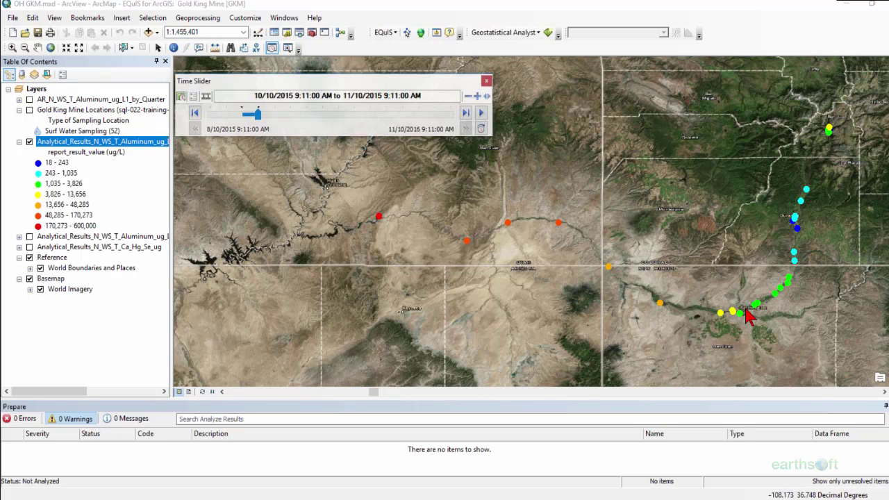
{"action": "left_click", "coordinate": [465, 113]}
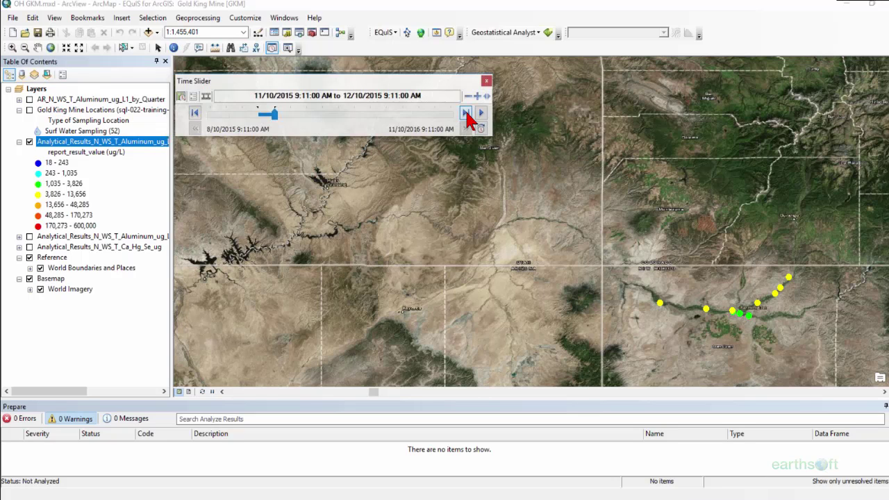
{"action": "left_click", "coordinate": [466, 114]}
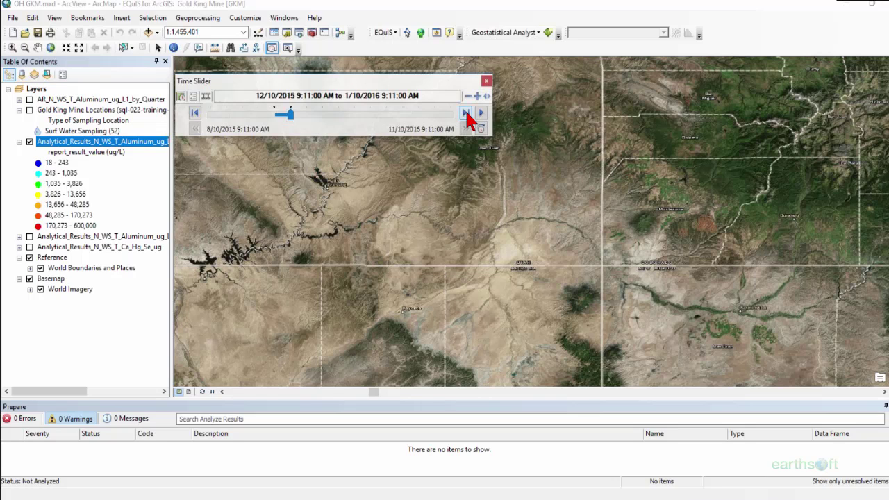
{"action": "left_click", "coordinate": [466, 114]}
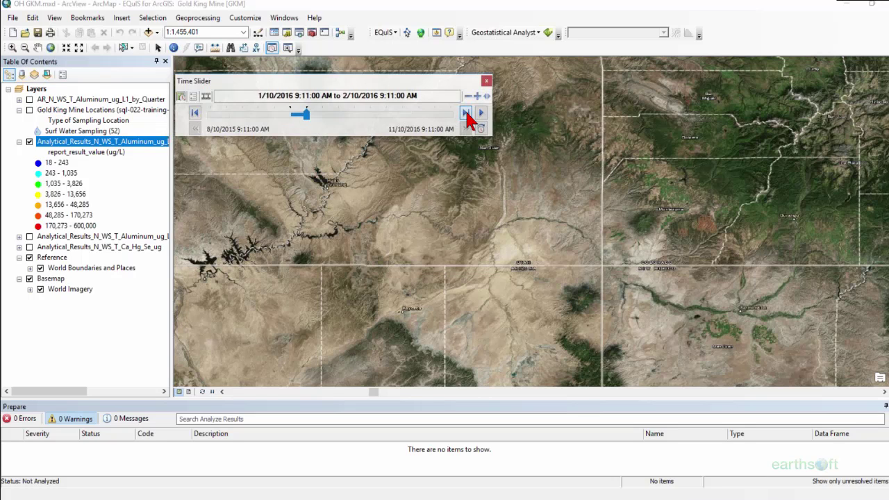
{"action": "left_click", "coordinate": [466, 114]}
{"action": "left_click", "coordinate": [466, 114]}
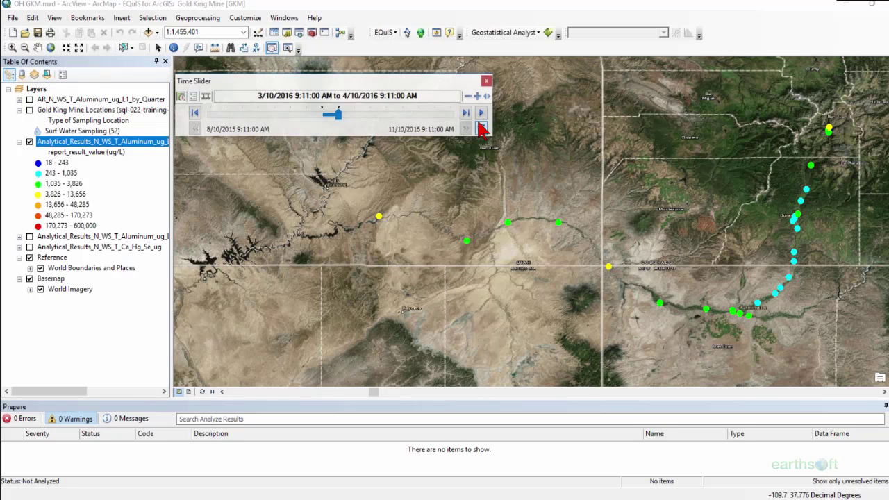
{"action": "left_click", "coordinate": [467, 113]}
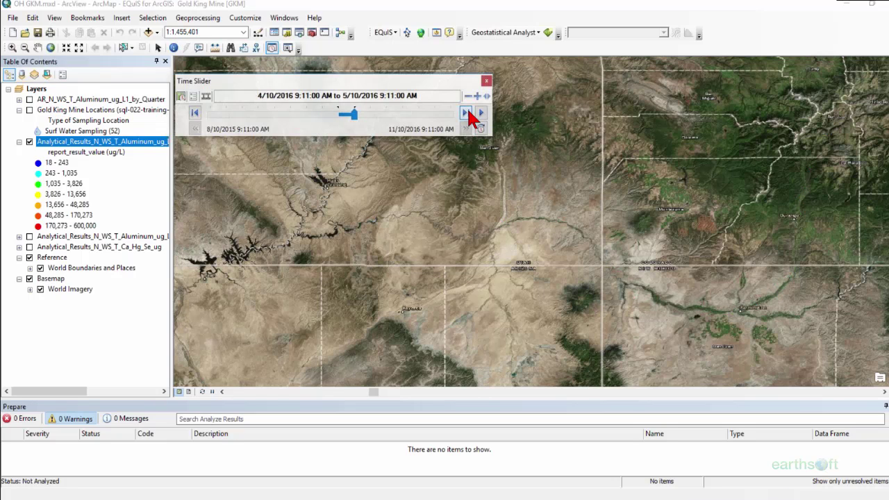
{"action": "left_click", "coordinate": [467, 113]}
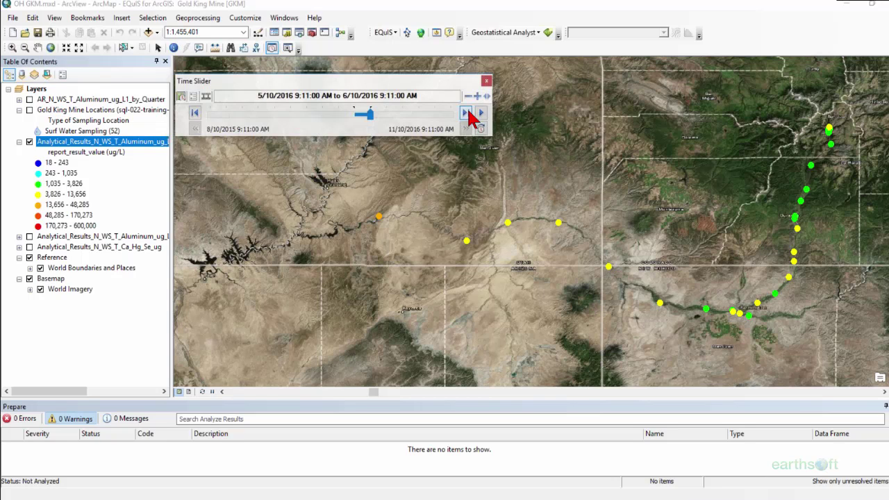
{"action": "left_click", "coordinate": [467, 113]}
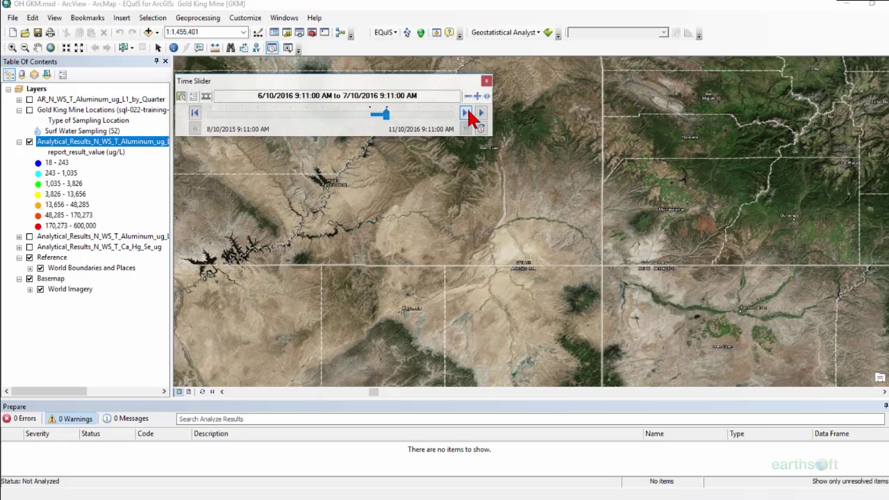
{"action": "left_click", "coordinate": [466, 113]}
{"action": "left_click", "coordinate": [467, 113]}
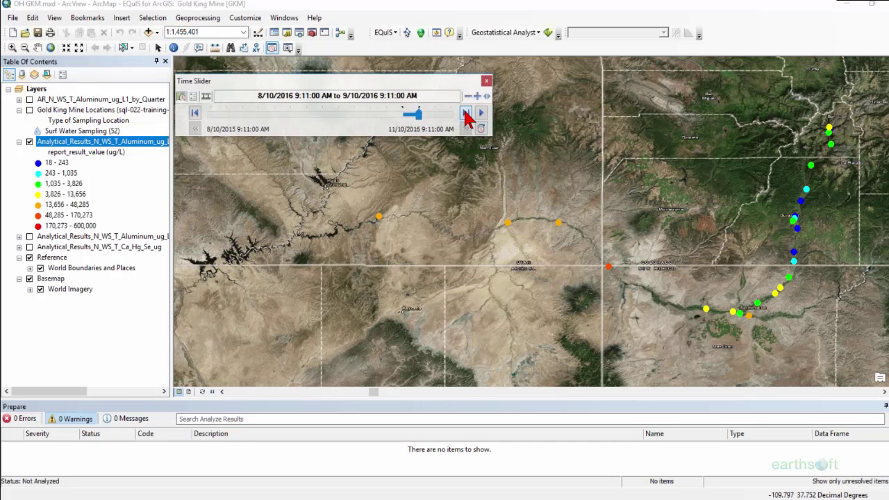
{"action": "left_click", "coordinate": [466, 115]}
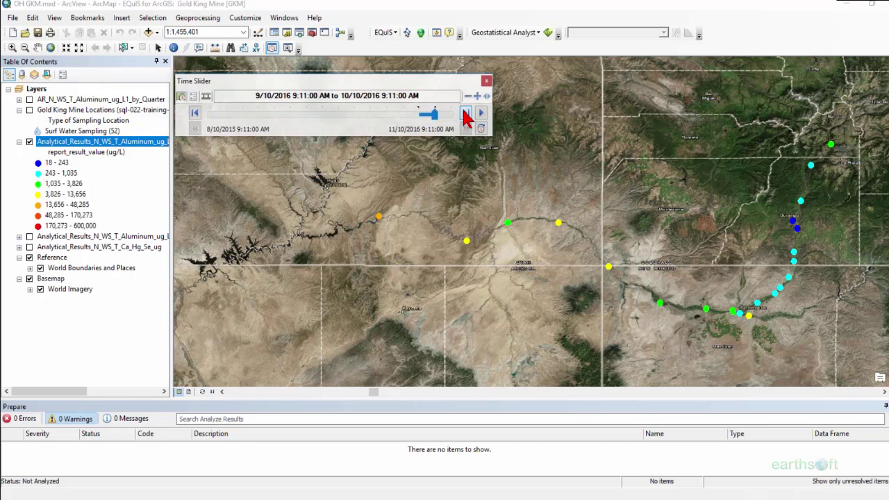
{"action": "left_click", "coordinate": [465, 115]}
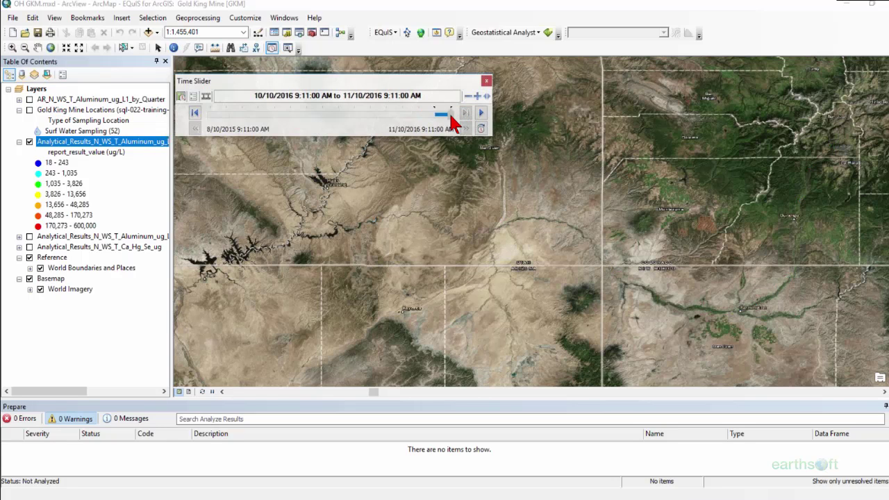
Play the aluminum results animation from the start of the time extent to its end, and close the Time Slider
{"action": "left_click_drag", "start_coordinate": [450, 115], "coordinate": [212, 115]}
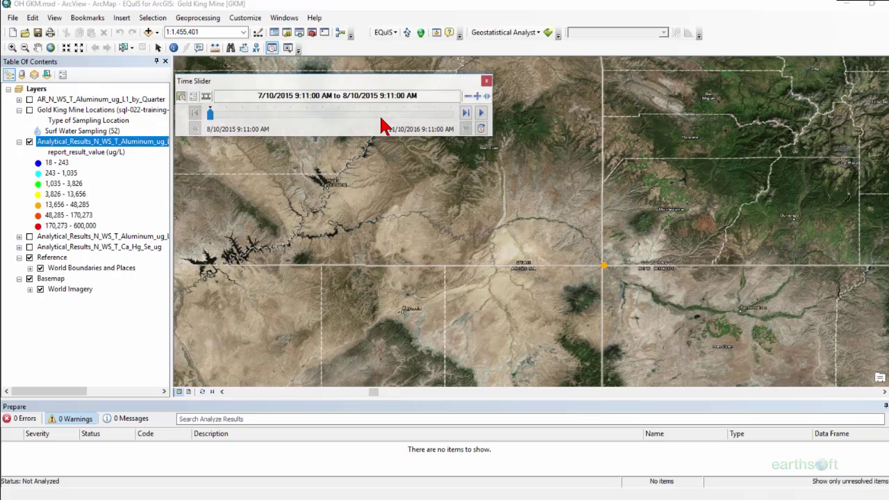
{"action": "left_click", "coordinate": [483, 114]}
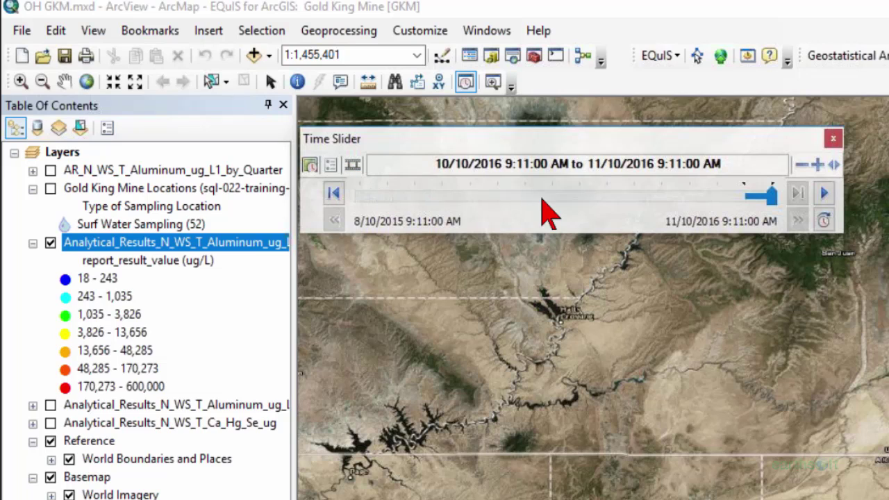
{"action": "left_click", "coordinate": [833, 141]}
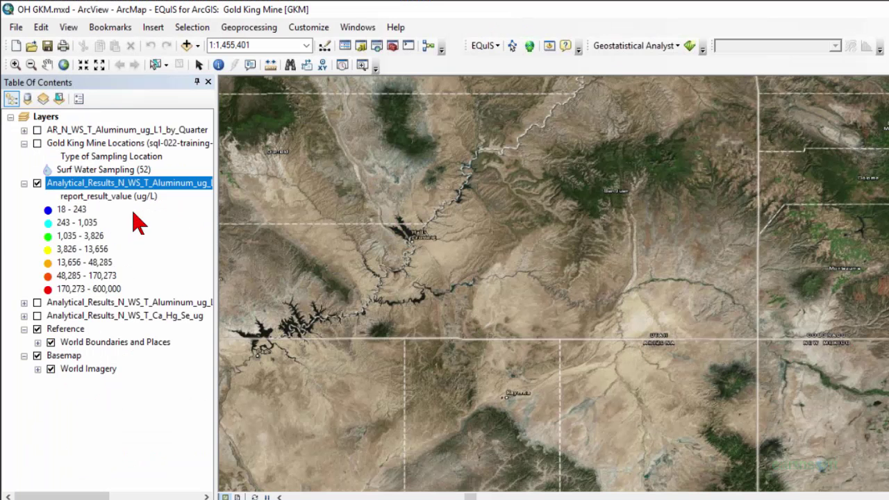
Collapse and hide the upper Analytical_Results_N_WS_T_Aluminum layer, and expand, turn on and select the AR_N_WS_T_Aluminum_ug_L1_by_Quarter group
{"action": "left_click", "coordinate": [24, 184]}
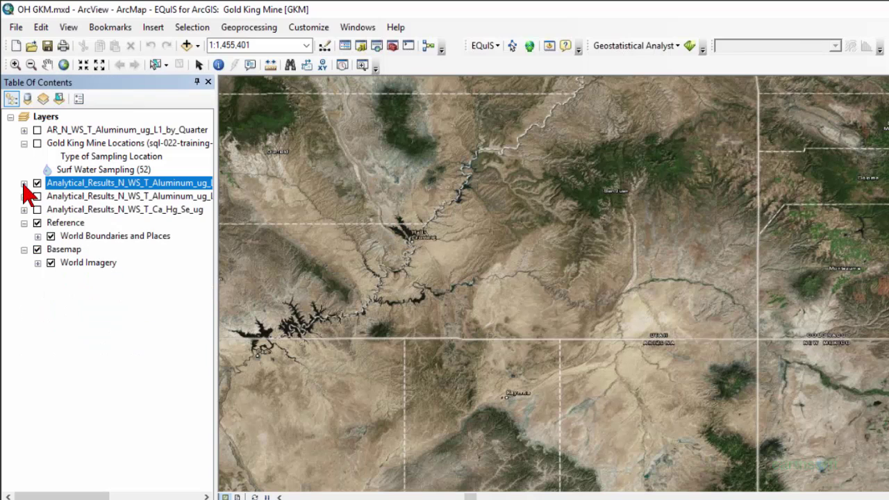
{"action": "left_click", "coordinate": [36, 183]}
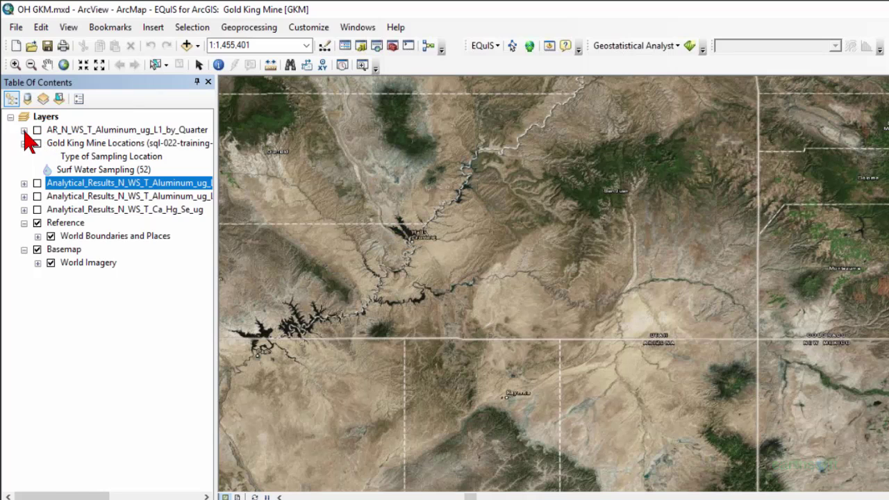
{"action": "left_click", "coordinate": [24, 131]}
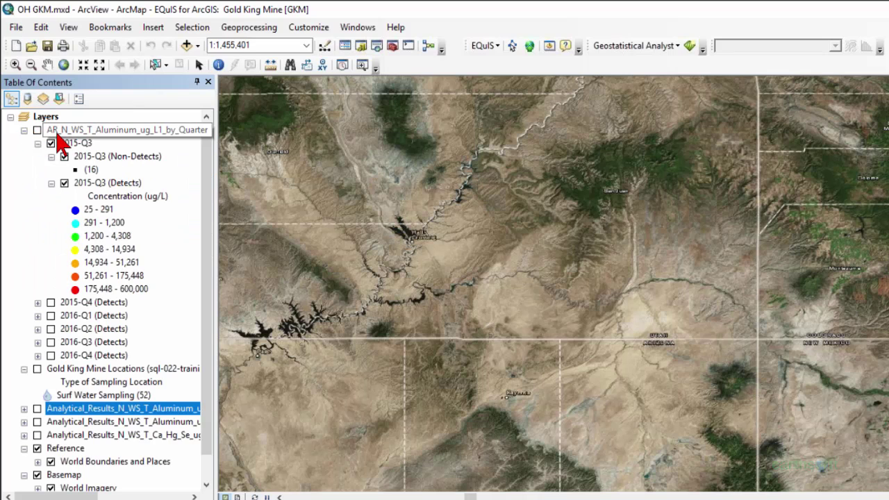
{"action": "left_click", "coordinate": [37, 130]}
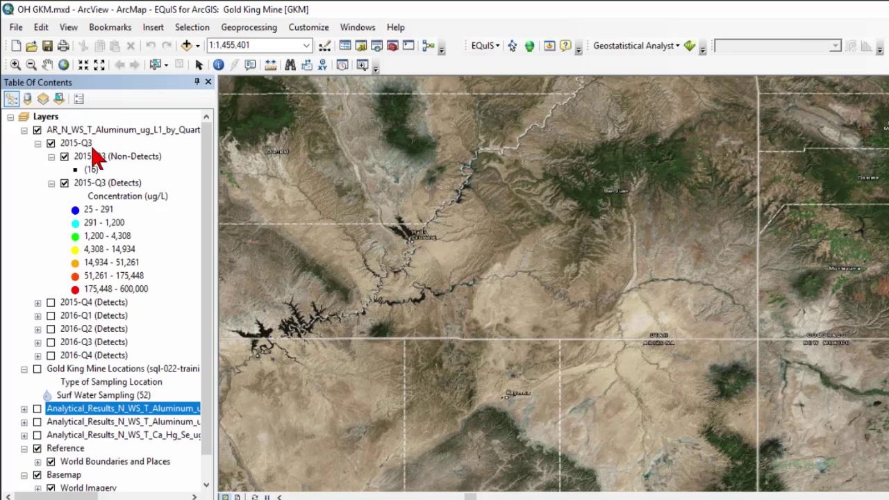
{"action": "left_click", "coordinate": [120, 134]}
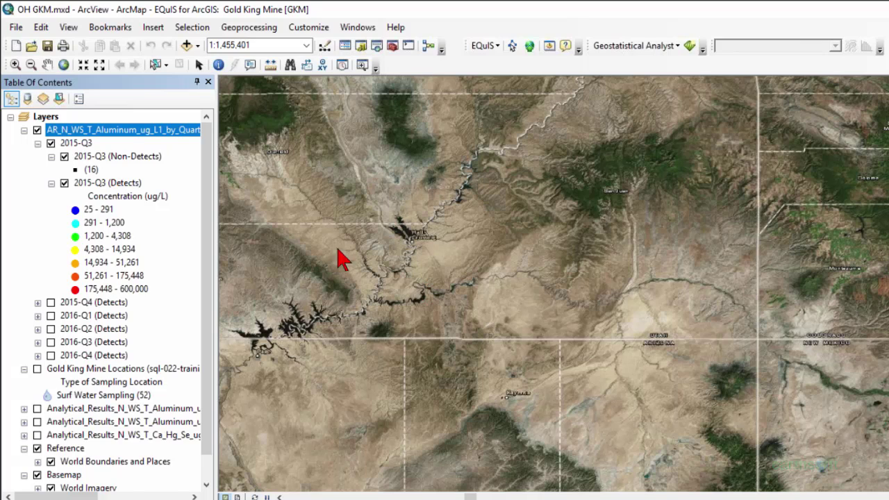
Collapse the quarterly aluminum group and turn on the Gold King Mine Locations and upper Analytical_Results_N_WS_T_Aluminum layers
{"action": "left_click", "coordinate": [23, 131]}
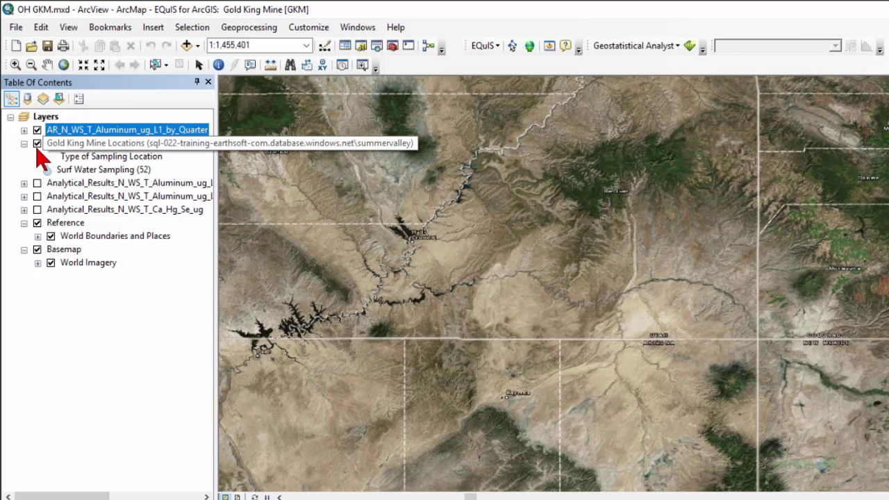
{"action": "left_click", "coordinate": [36, 184]}
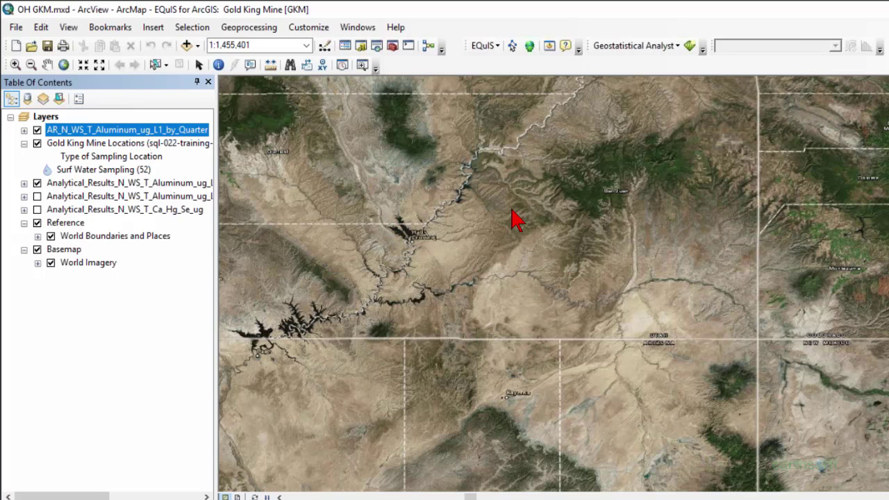
{"action": "left_click", "coordinate": [497, 46]}
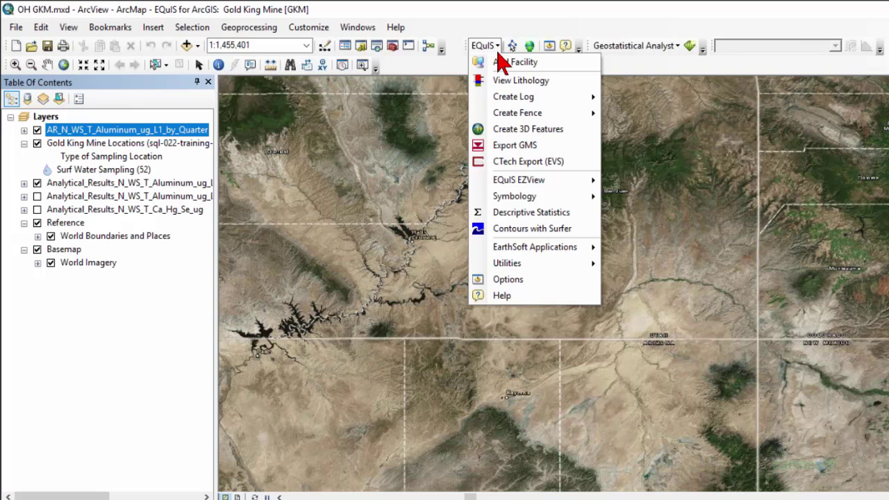
{"action": "mouse_move", "coordinate": [514, 182]}
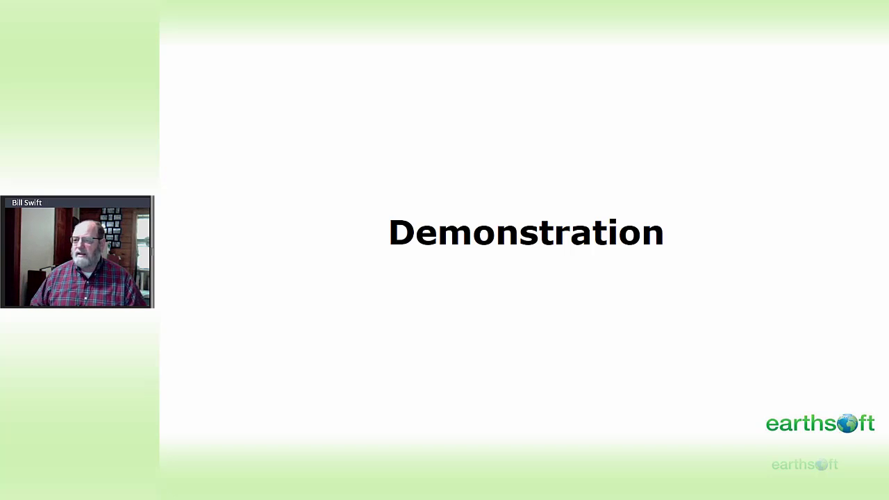
{"action": "key", "text": "Right"}
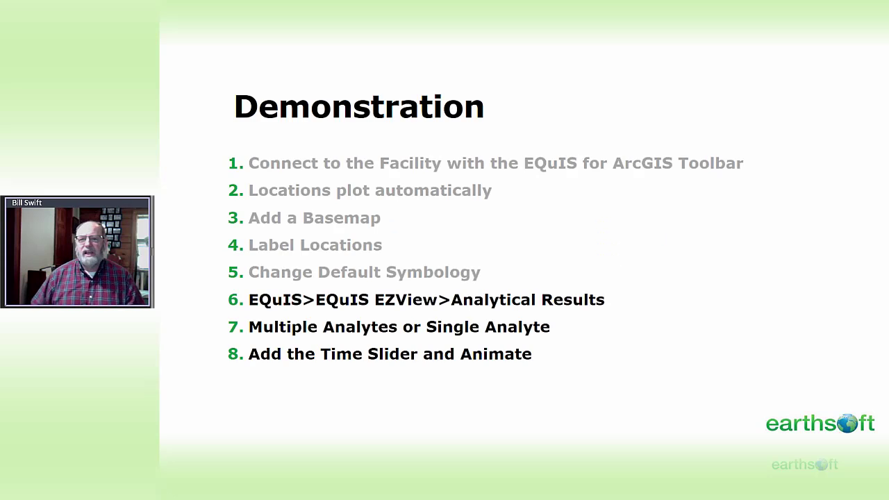